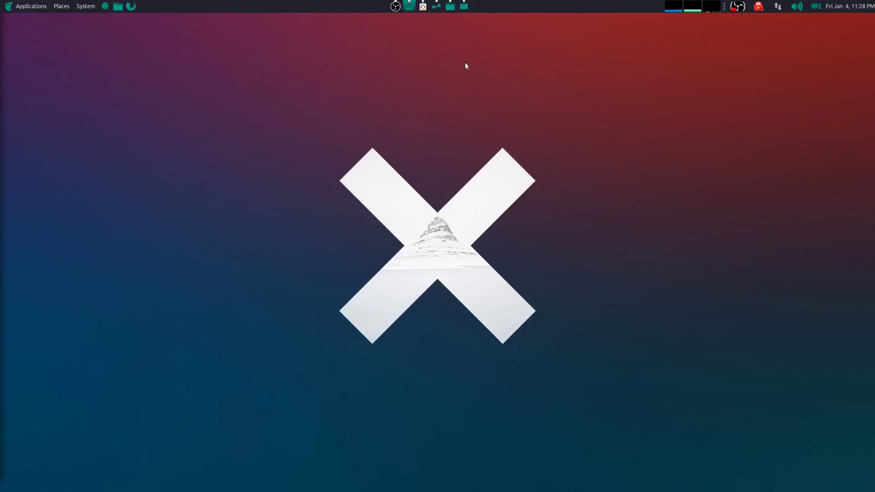
# - Bring up the neofetch terminal, highlight its icon theme and packages-to-WM lines, then minimize it
pyautogui.click(463, 6)
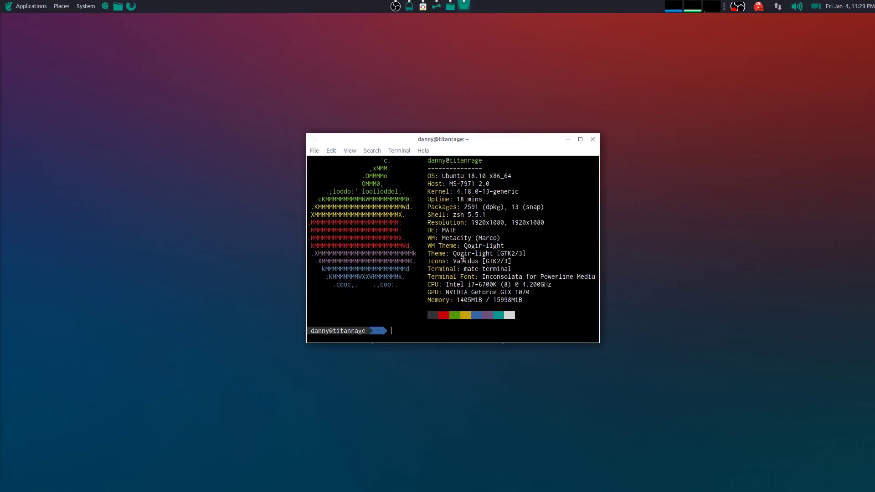
pyautogui.moveTo(455, 260); pyautogui.dragTo(486, 261)
pyautogui.click(489, 260)
pyautogui.moveTo(480, 238); pyautogui.dragTo(507, 207)
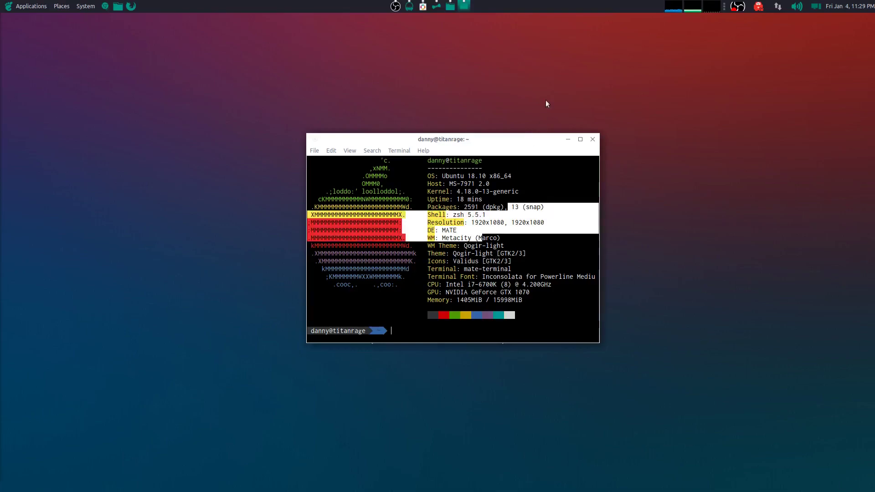
pyautogui.click(568, 135)
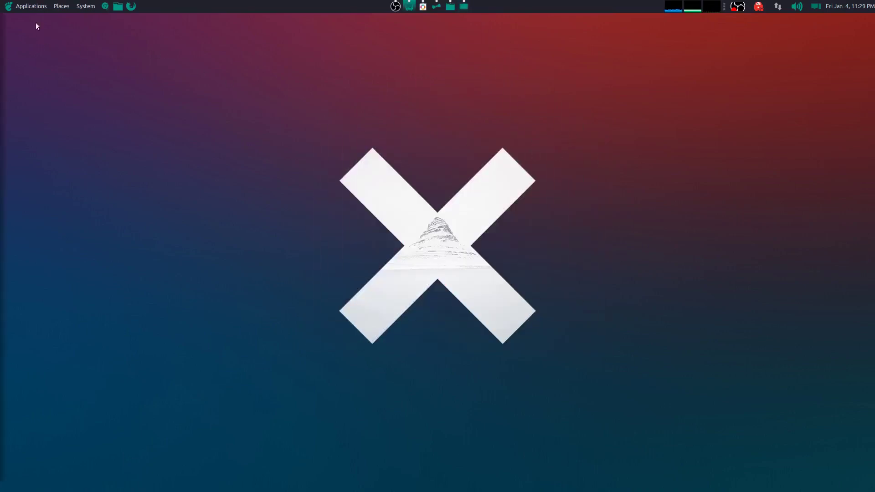
pyautogui.click(36, 7)
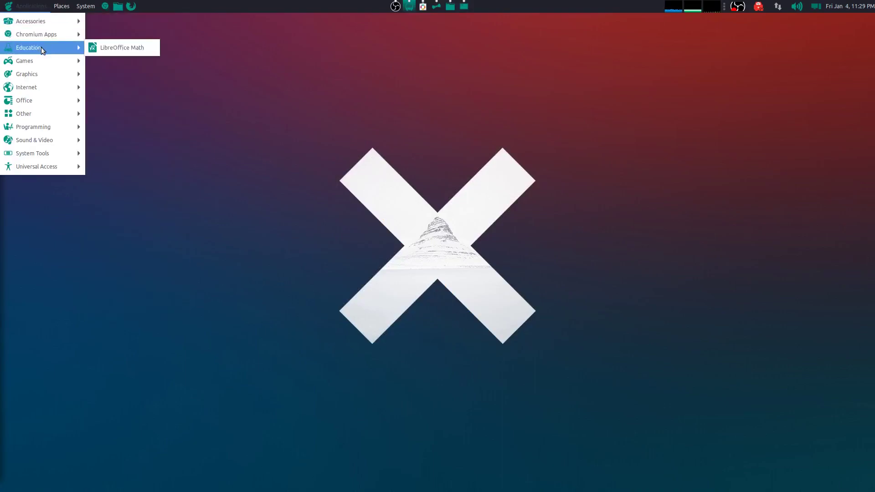
pyautogui.moveTo(44, 92)
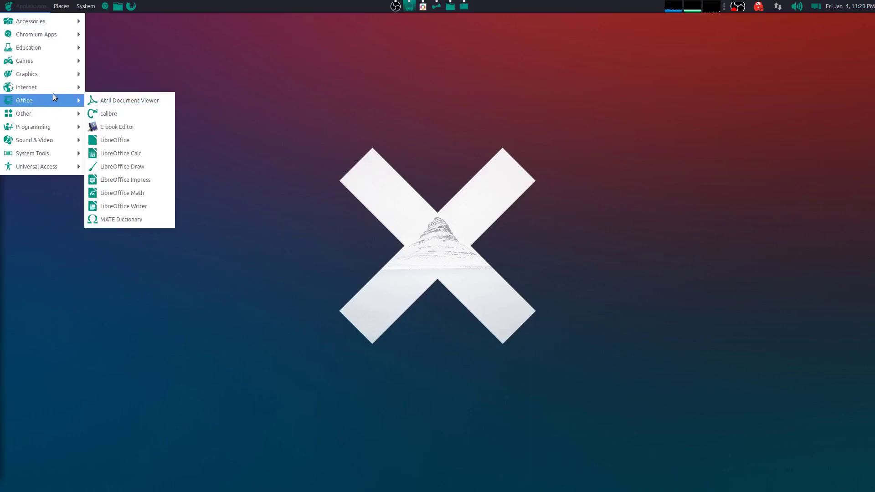
pyautogui.moveTo(58, 122)
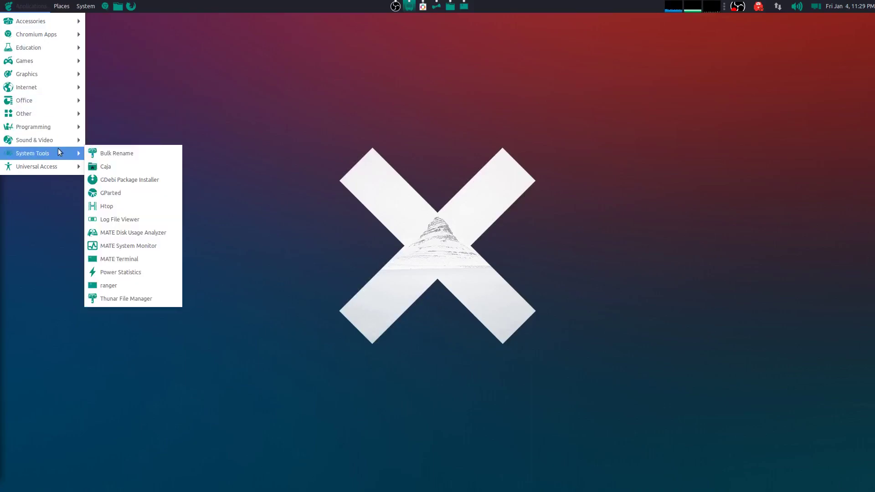
pyautogui.moveTo(59, 139)
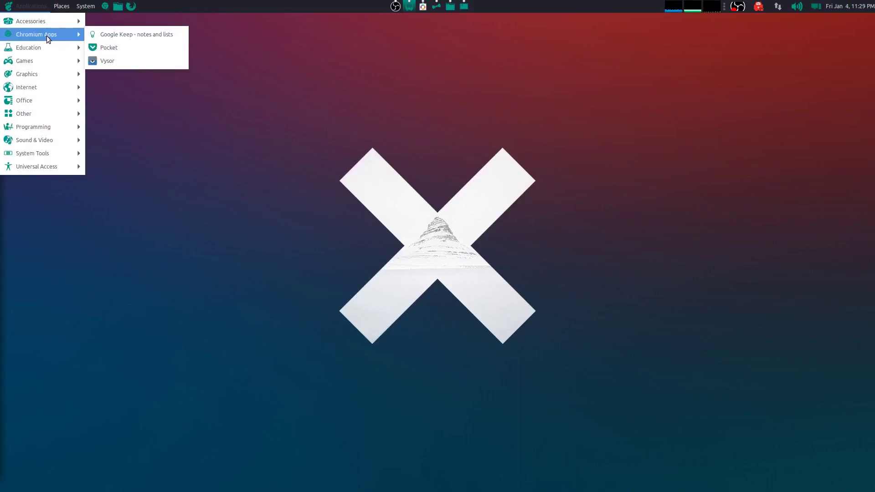
pyautogui.moveTo(53, 22)
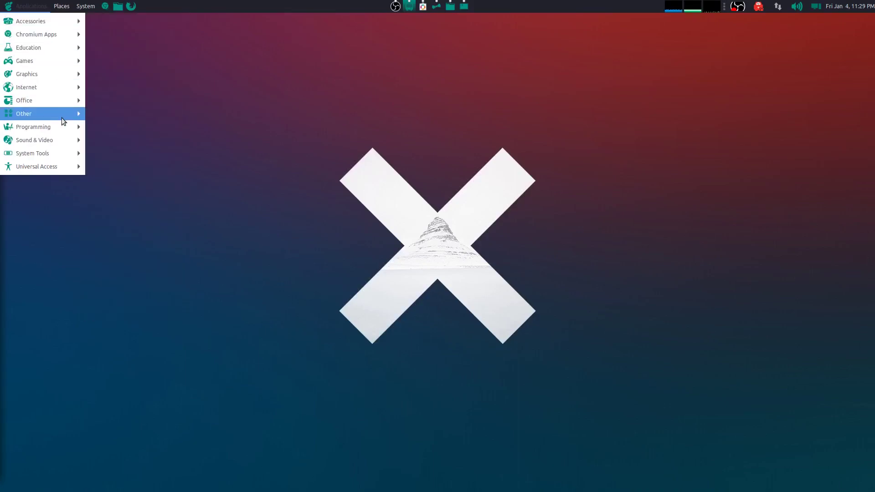
pyautogui.moveTo(61, 6)
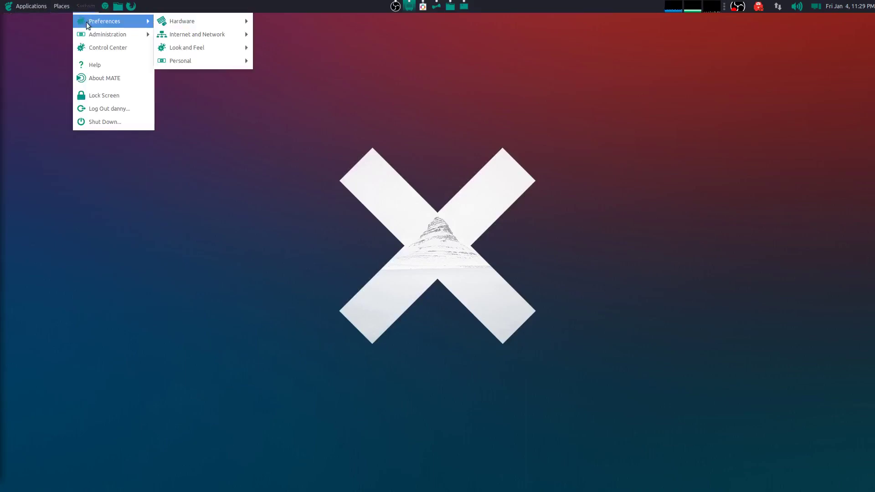
pyautogui.moveTo(91, 36)
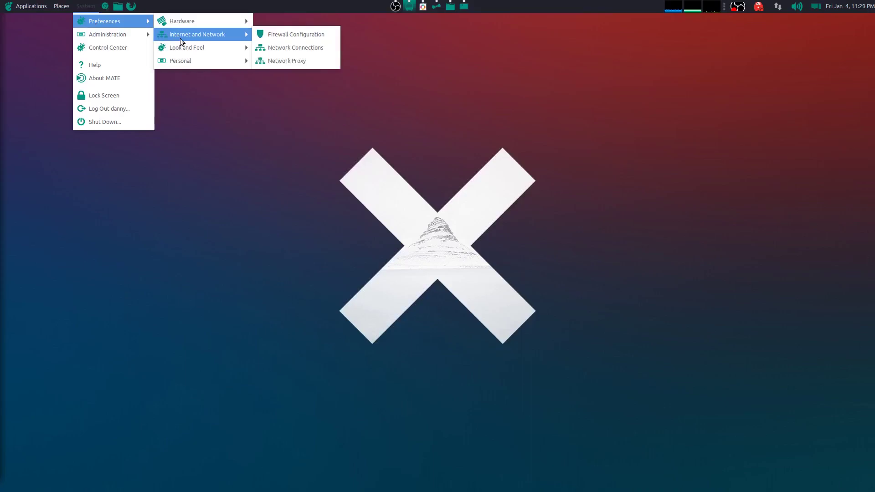
pyautogui.moveTo(177, 53)
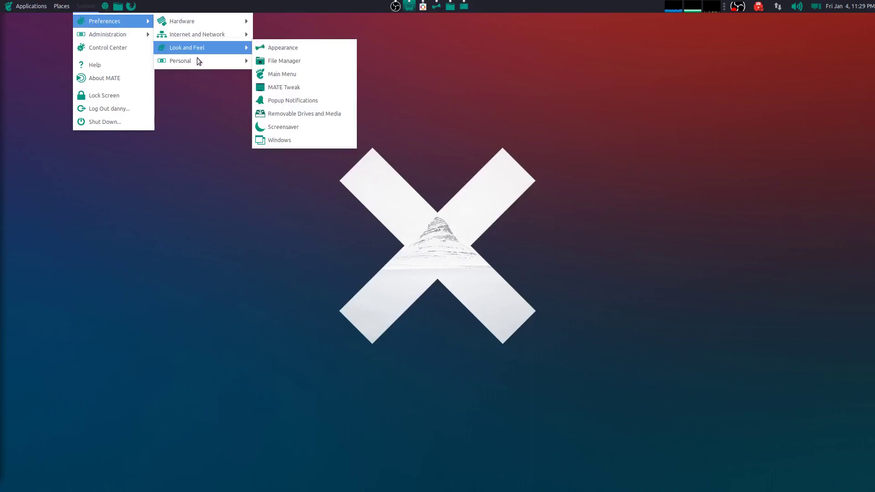
pyautogui.moveTo(201, 25)
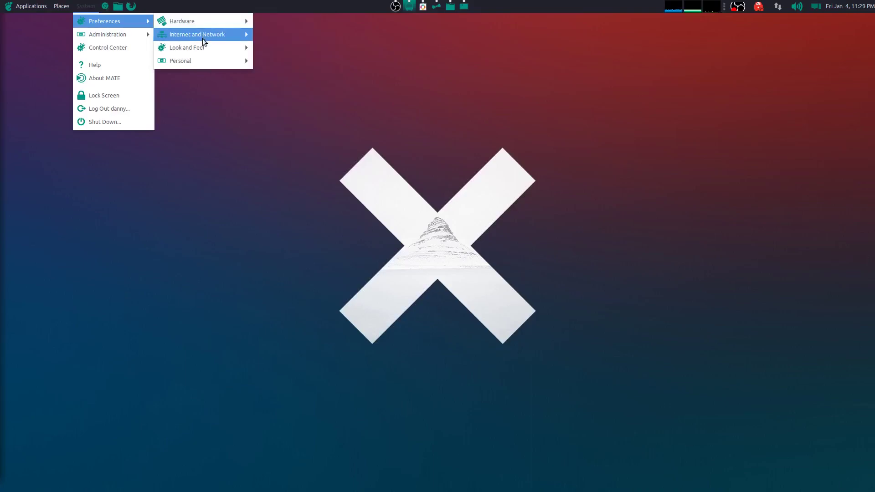
pyautogui.click(166, 4)
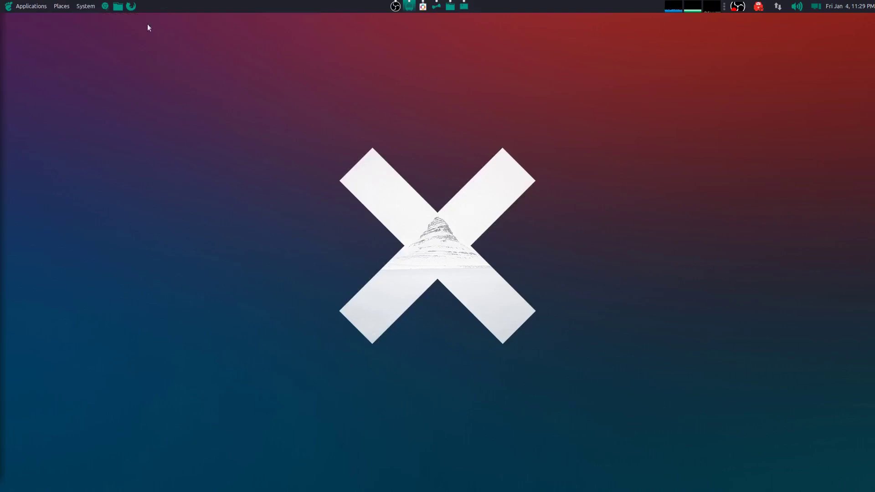
pyautogui.moveTo(447, 10)
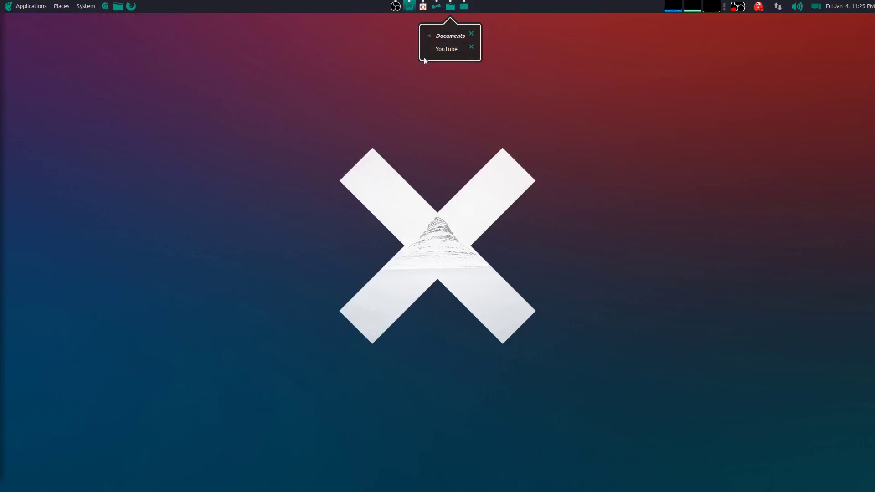
pyautogui.click(445, 40)
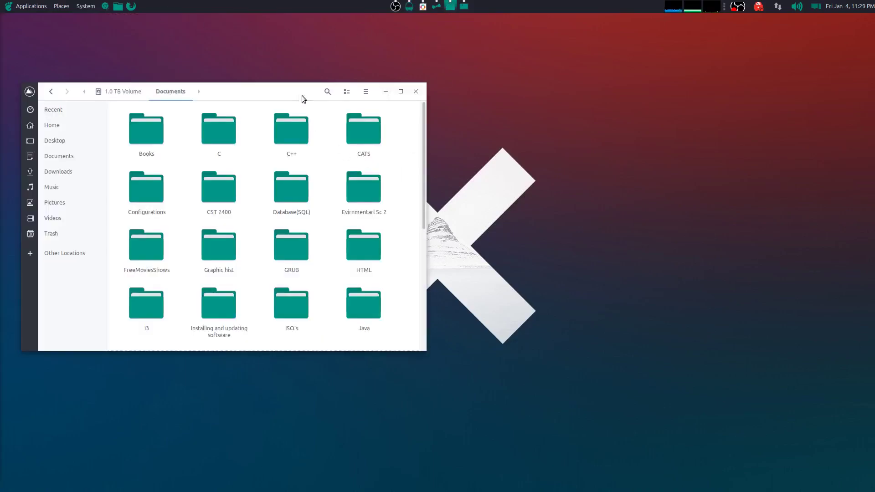
pyautogui.moveTo(302, 95); pyautogui.dragTo(359, 109)
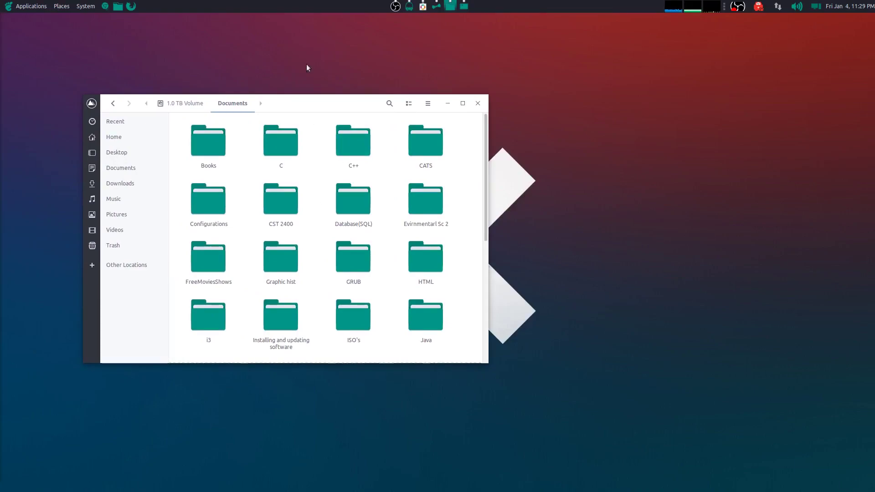
pyautogui.moveTo(314, 104); pyautogui.dragTo(396, 124)
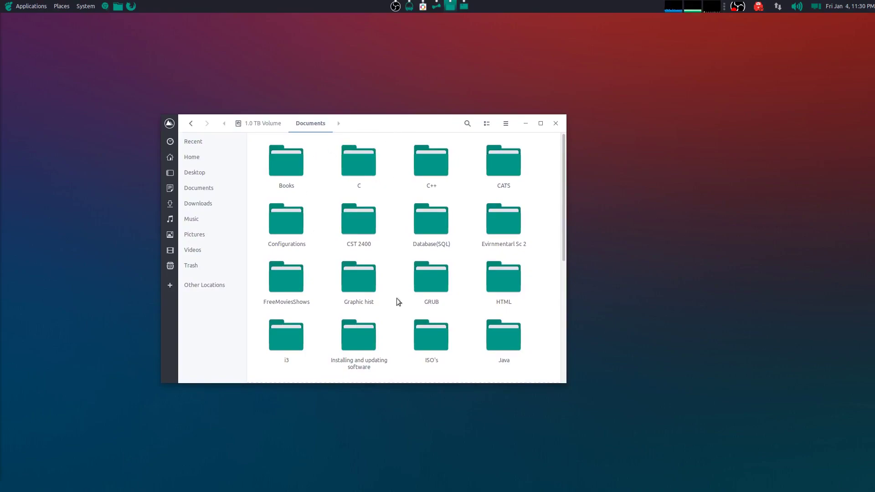
pyautogui.scroll(-2, 410, 302)
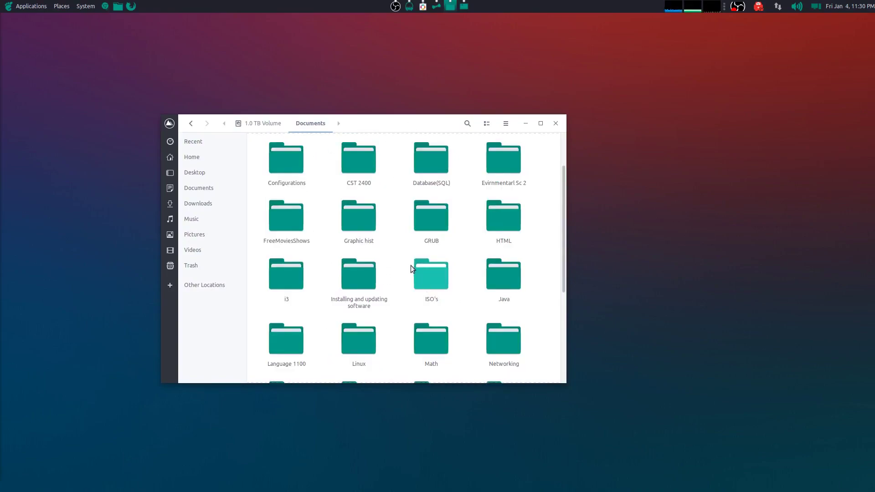
pyautogui.scroll(-1, 411, 265)
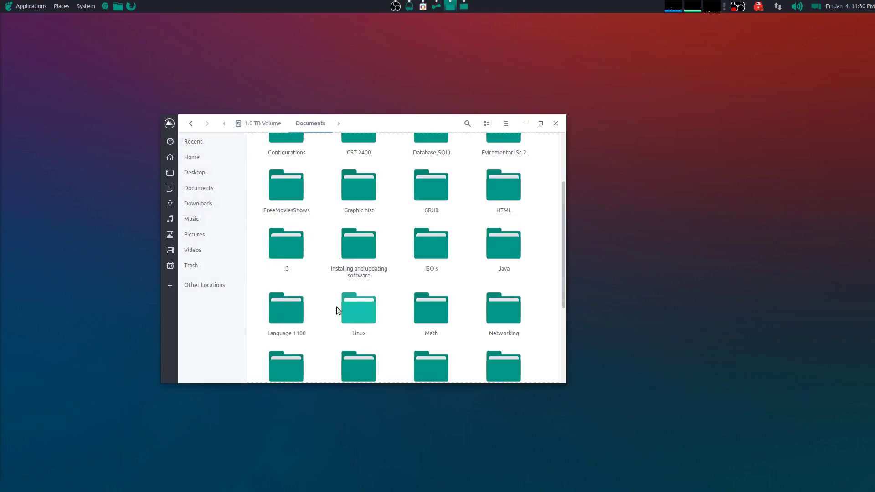
pyautogui.scroll(-1, 380, 242)
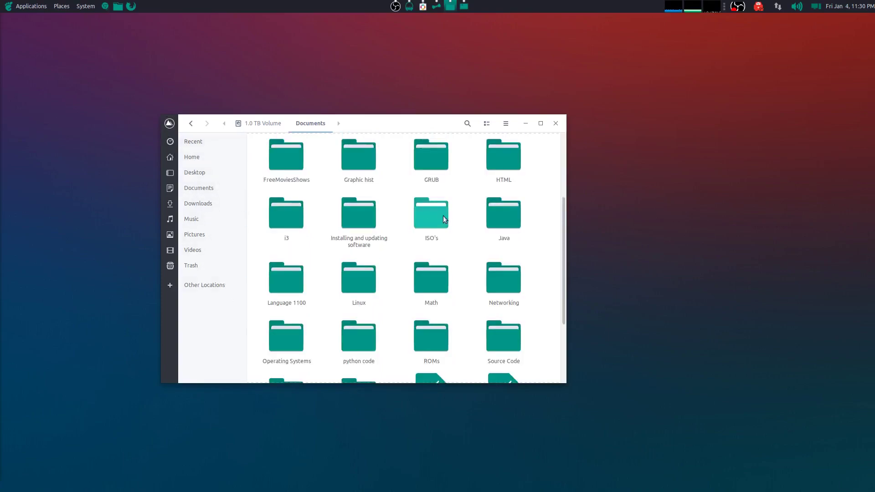
pyautogui.scroll(-1, 445, 220)
pyautogui.scroll(-1, 444, 220)
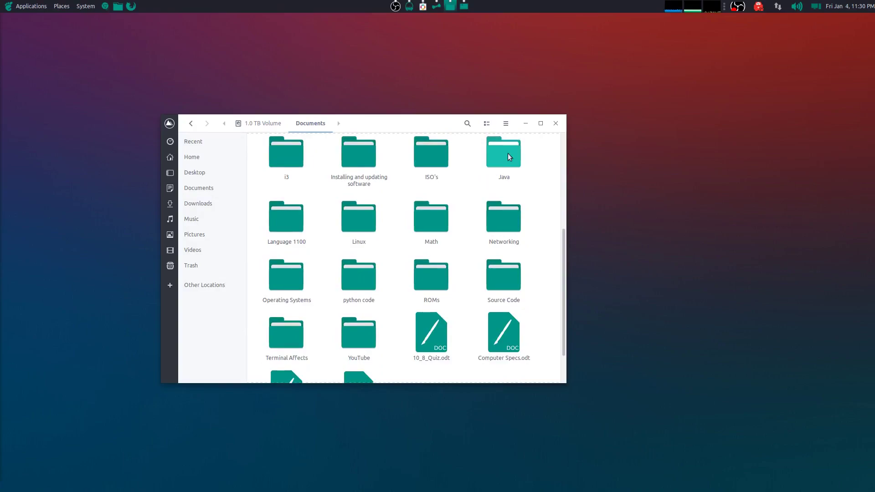
pyautogui.click(506, 123)
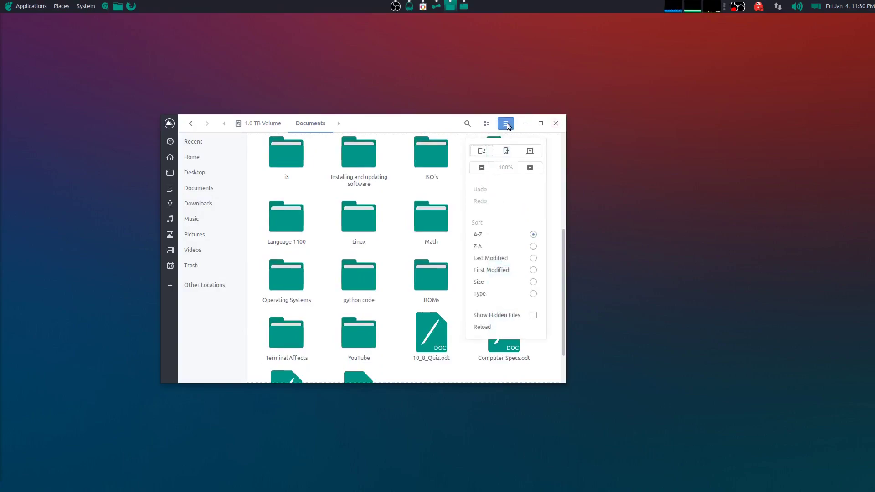
pyautogui.click(506, 124)
pyautogui.click(507, 125)
pyautogui.click(507, 125)
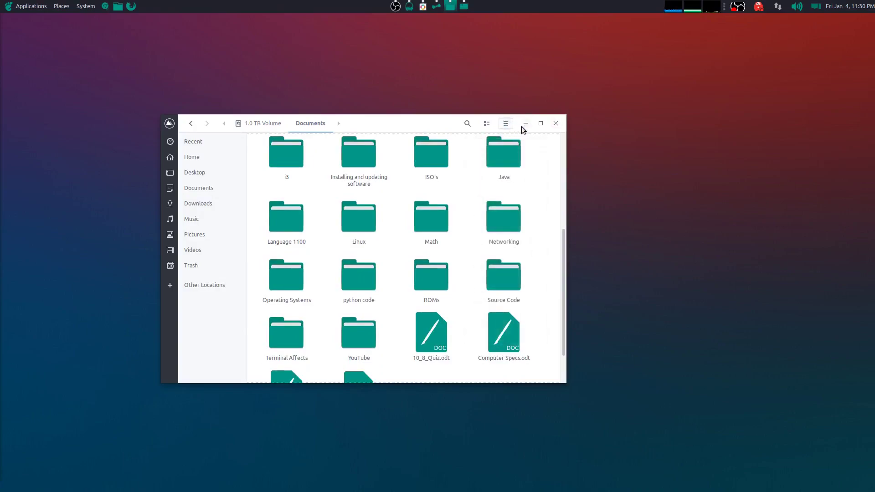
pyautogui.click(522, 127)
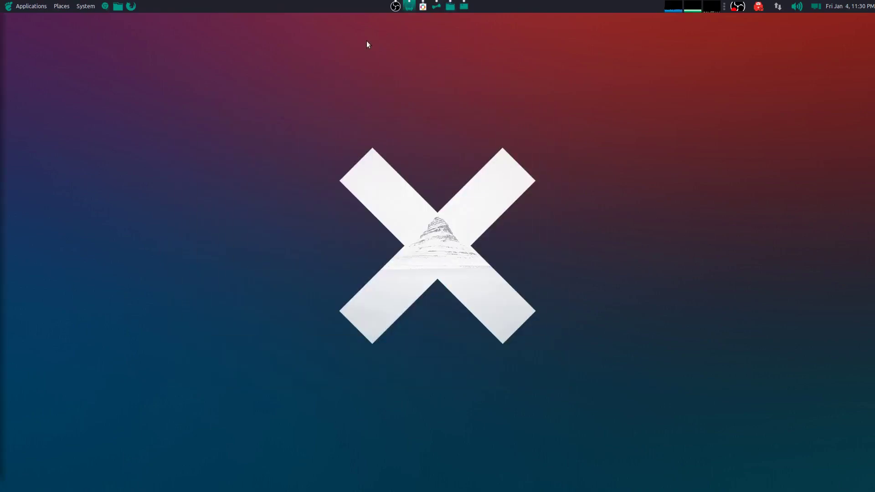
# - Bring up Appearance Preferences, nudge it up-left, and start customizing the current theme
pyautogui.click(440, 7)
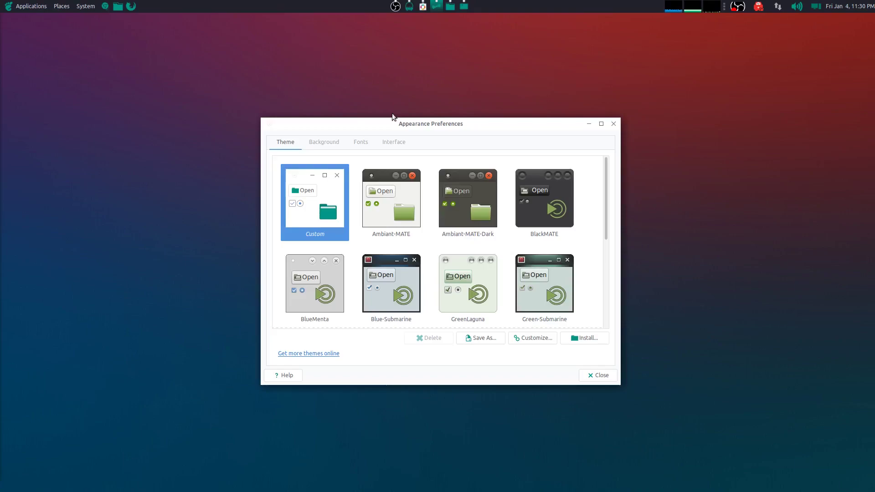
pyautogui.moveTo(425, 127); pyautogui.dragTo(410, 122)
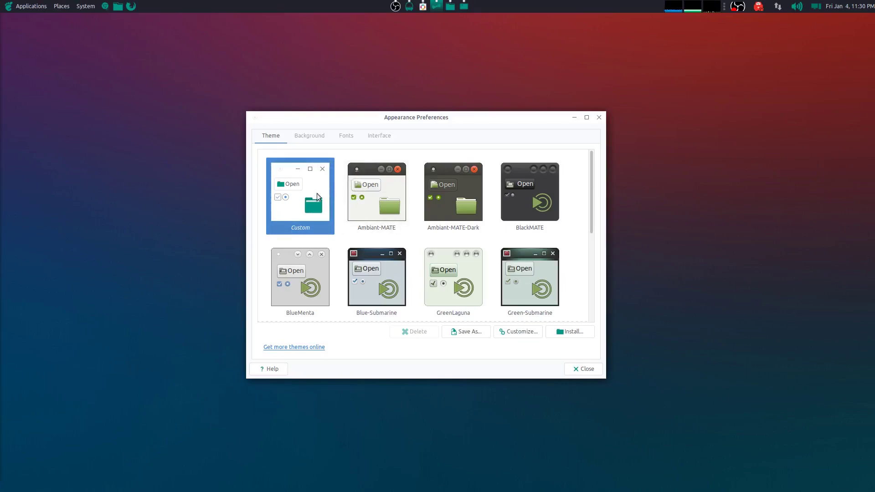
pyautogui.click(524, 333)
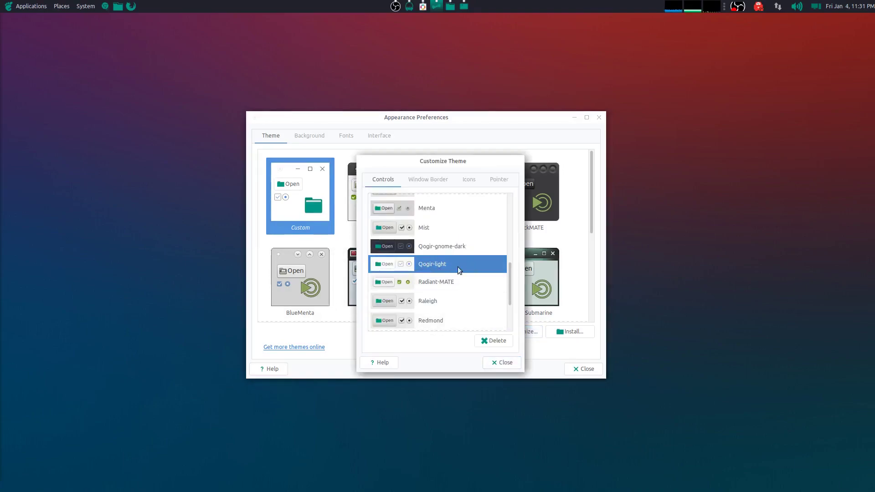
# - Browse the Window Border, Icons and Pointer lists, then close Customize Theme and Appearance Preferences
pyautogui.click(433, 178)
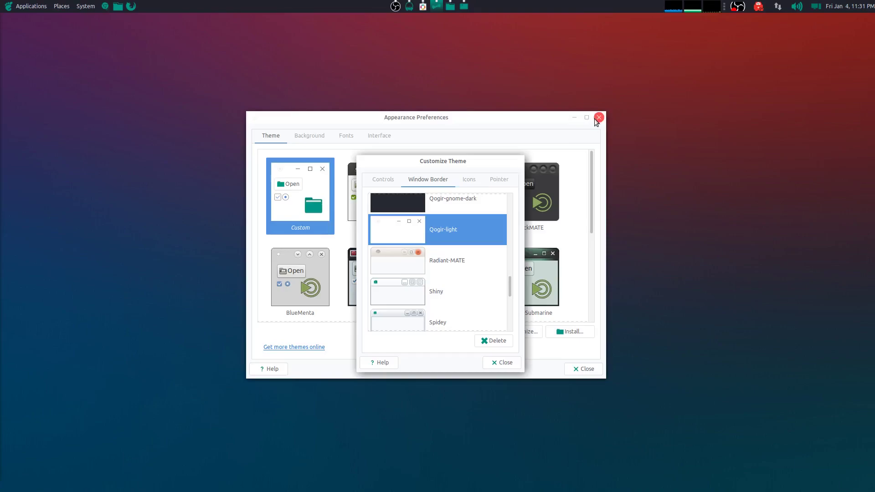
pyautogui.click(469, 180)
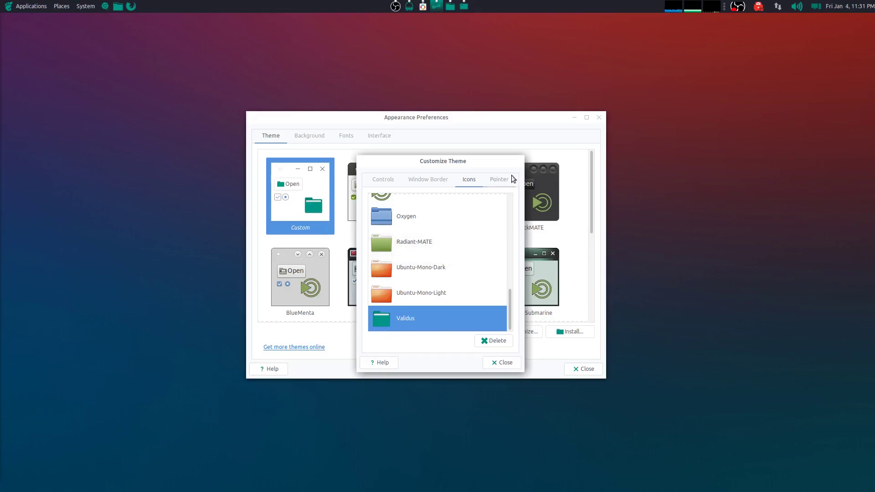
pyautogui.click(499, 179)
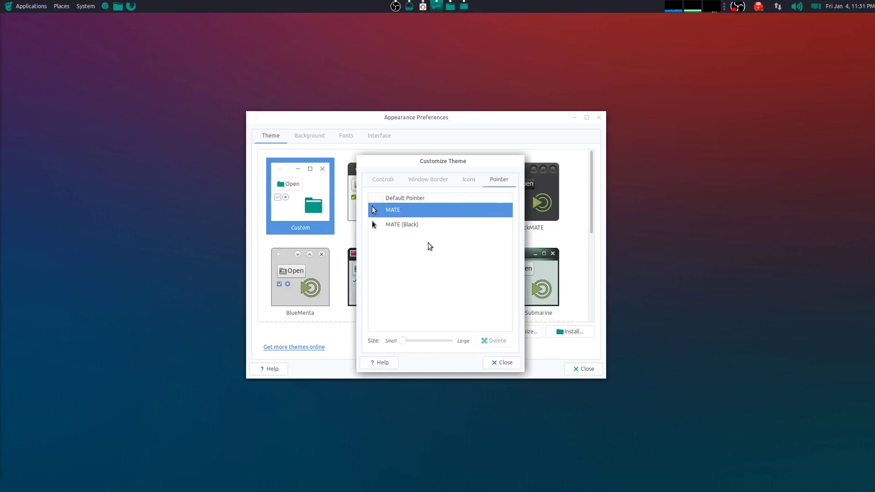
pyautogui.click(501, 362)
pyautogui.hotkey('alt', 'F4')
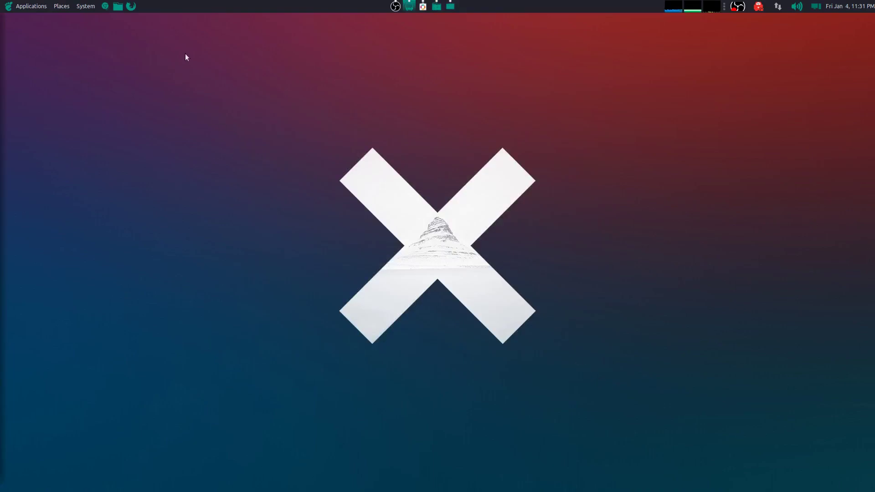
pyautogui.click(69, 5)
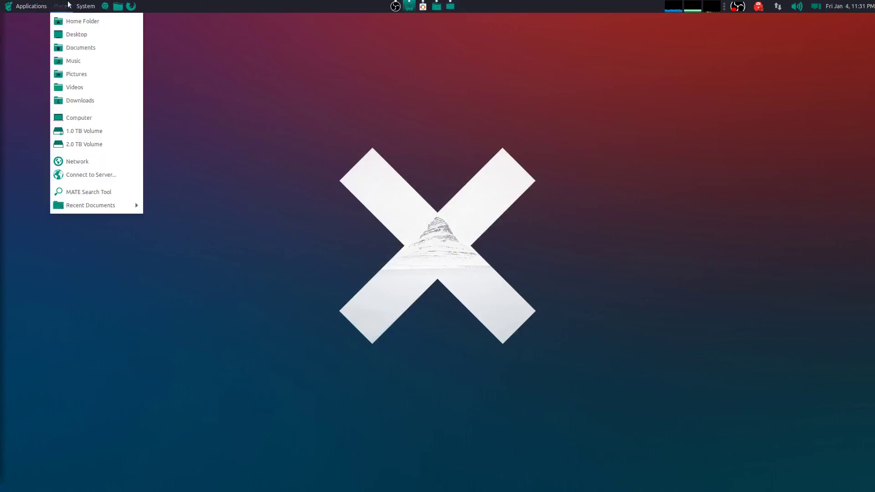
pyautogui.click(241, 61)
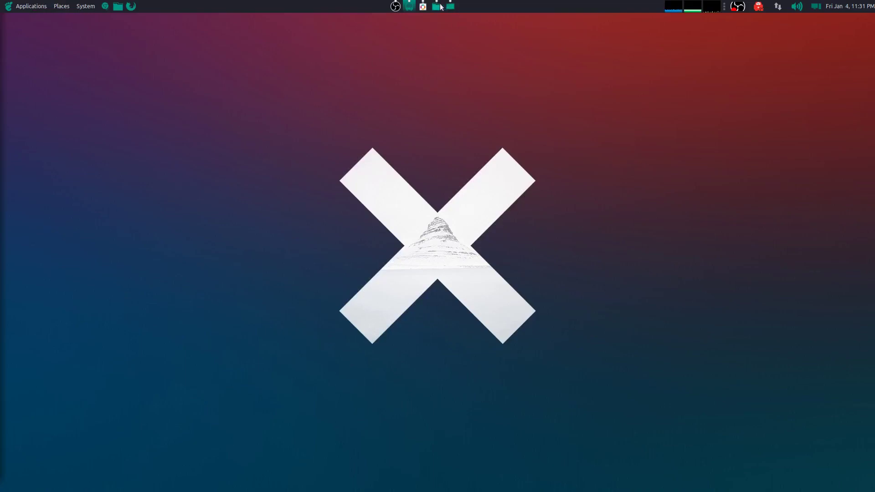
# - Launch Firefox, close the survey and OneTab tabs, and open reddit.com's r/unixporn community
pyautogui.moveTo(440, 7)
pyautogui.click(136, 6)
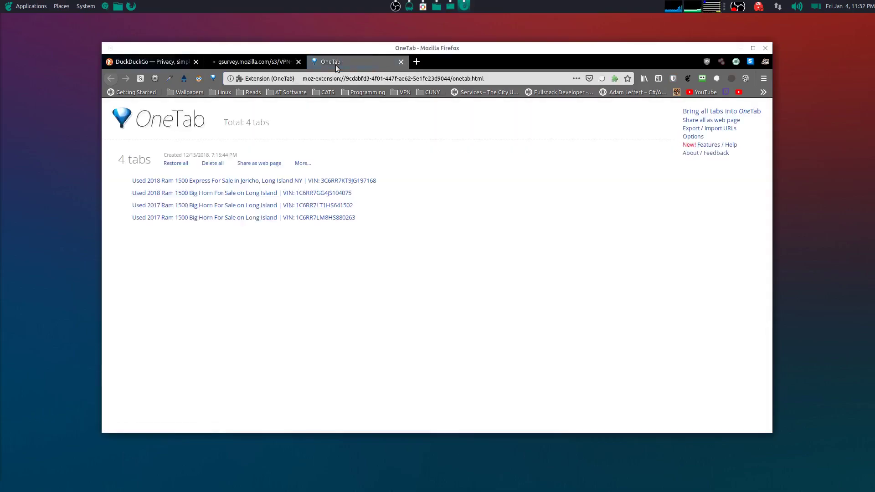
pyautogui.click(299, 62)
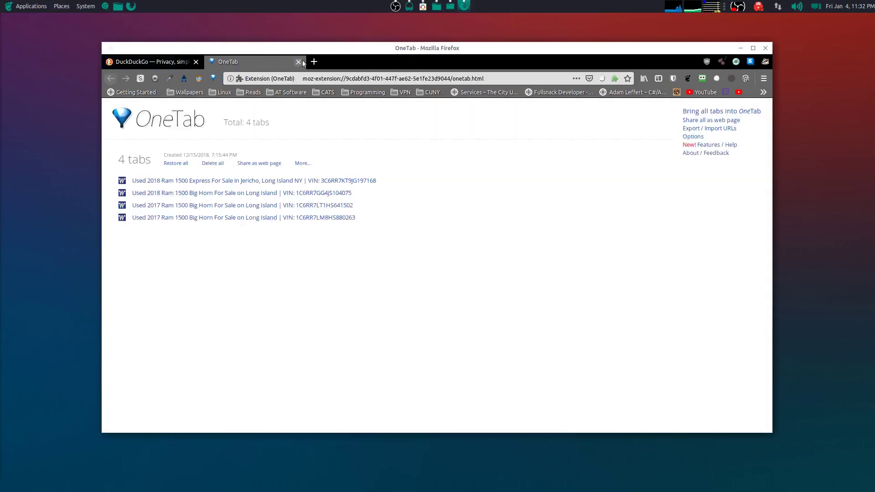
pyautogui.click(298, 62)
pyautogui.click(302, 73)
pyautogui.write('red')
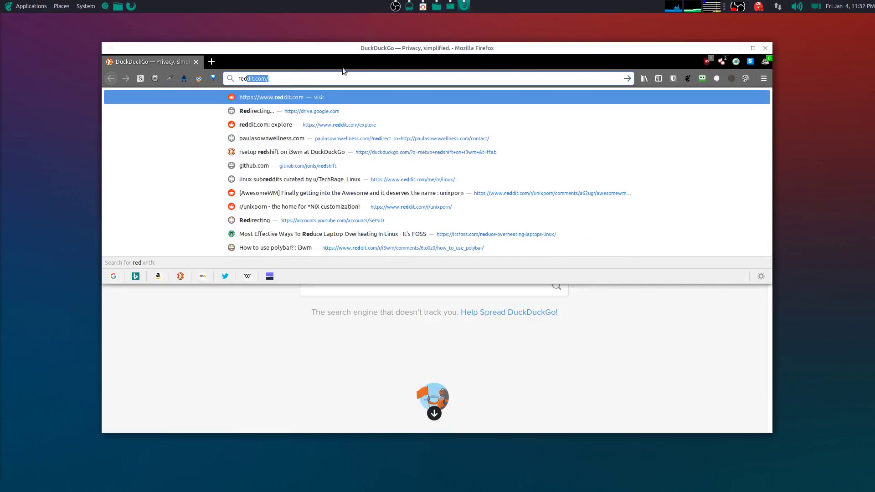
pyautogui.press('Return')
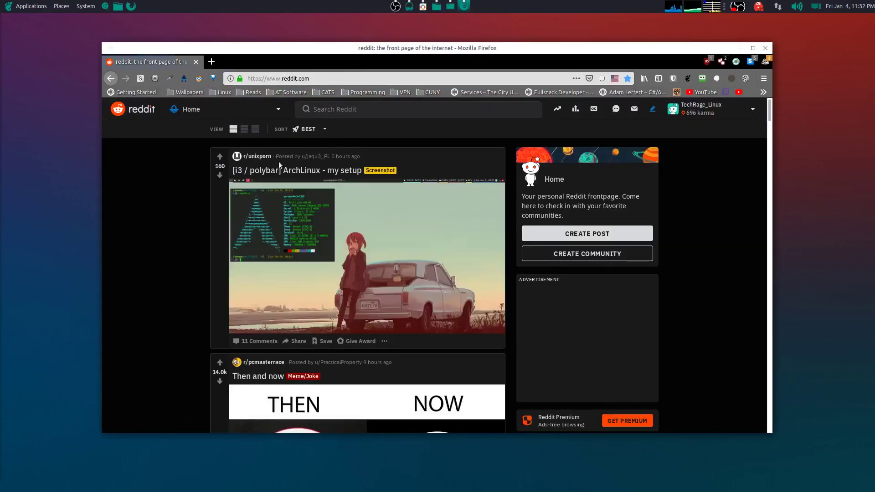
pyautogui.click(258, 157)
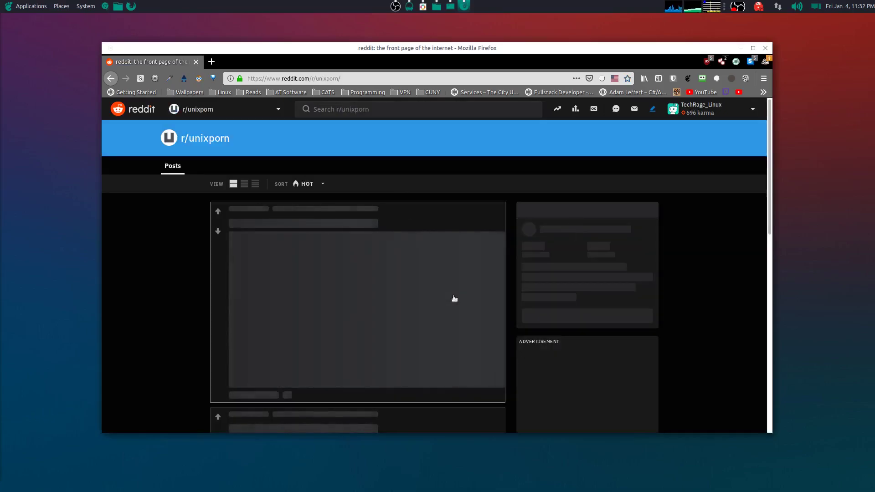
# - Maximise the browser and scroll down the r/unixporn feed
pyautogui.scroll(-1, 453, 298)
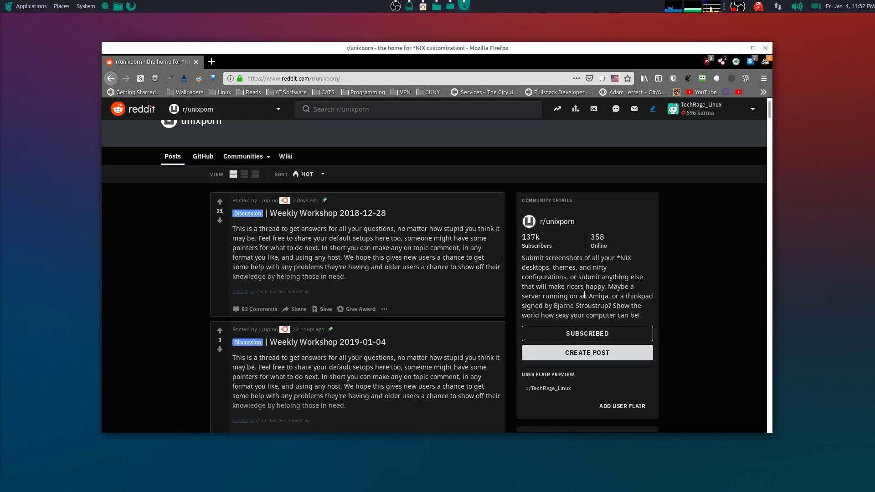
pyautogui.doubleClick(466, 52)
pyautogui.scroll(-3, 426, 331)
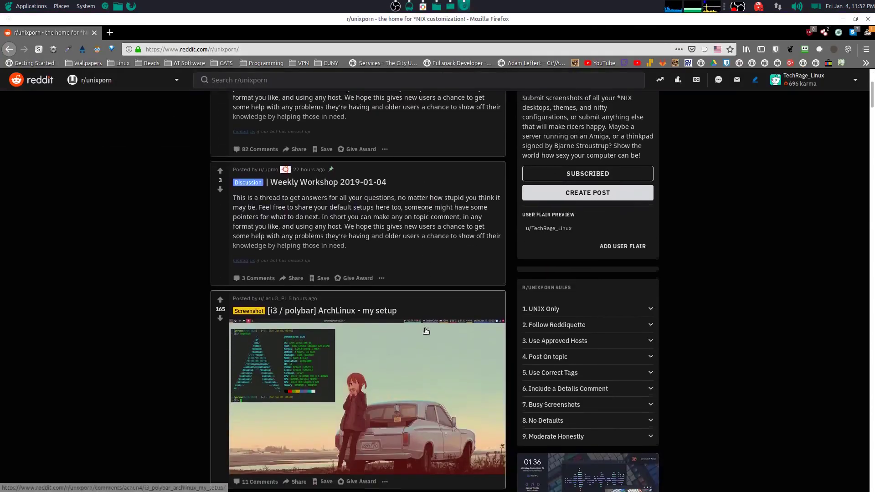
pyautogui.scroll(-3, 426, 331)
pyautogui.scroll(-1, 370, 273)
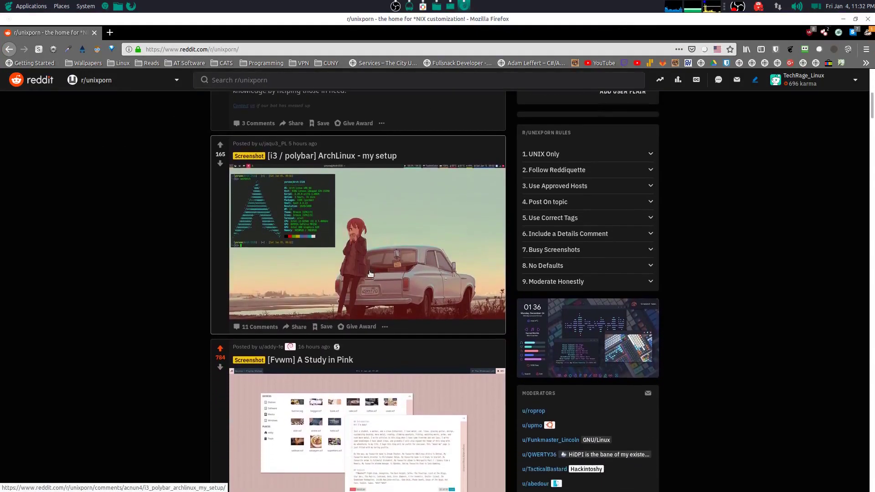
pyautogui.scroll(-1, 370, 274)
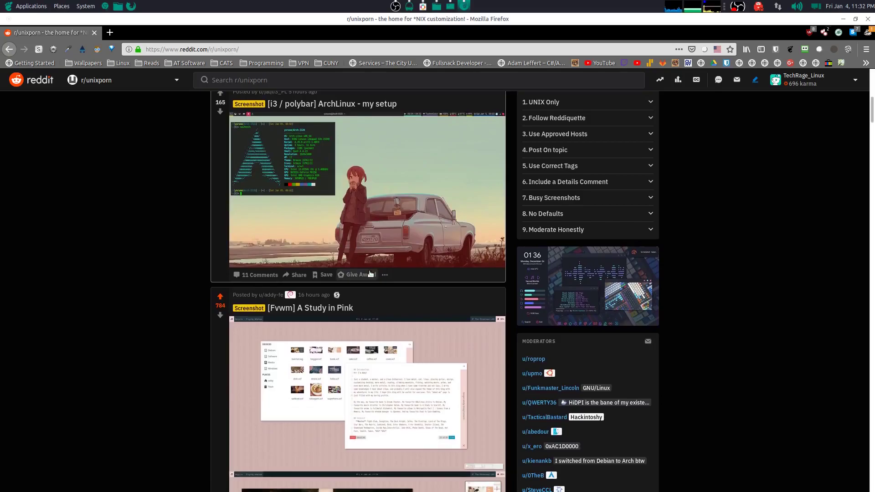
pyautogui.scroll(-3, 365, 245)
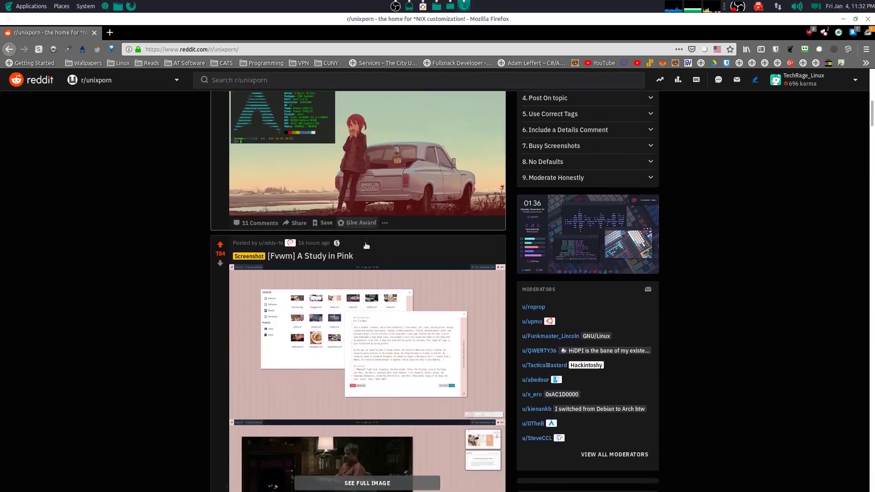
pyautogui.scroll(-5, 366, 245)
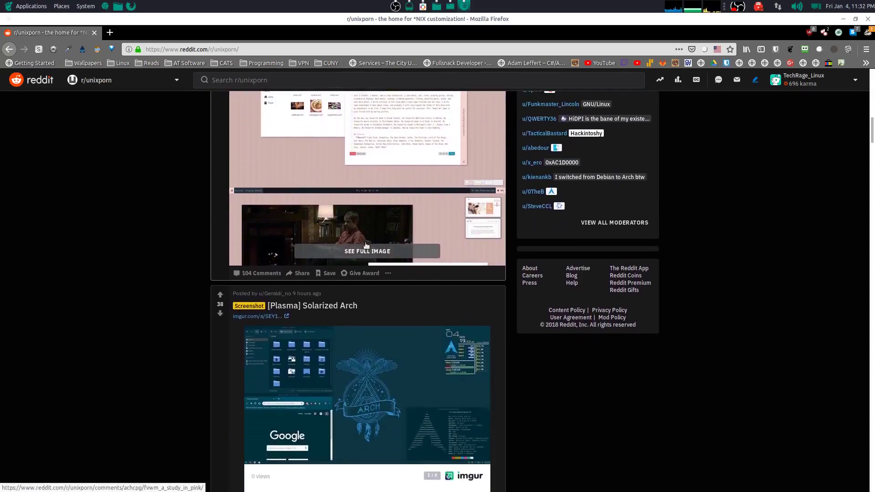
pyautogui.scroll(-3, 366, 245)
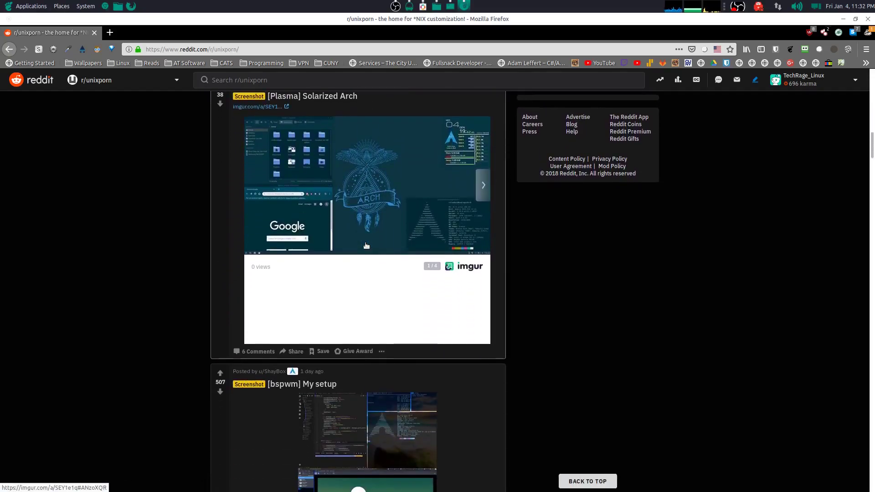
pyautogui.scroll(-5, 365, 245)
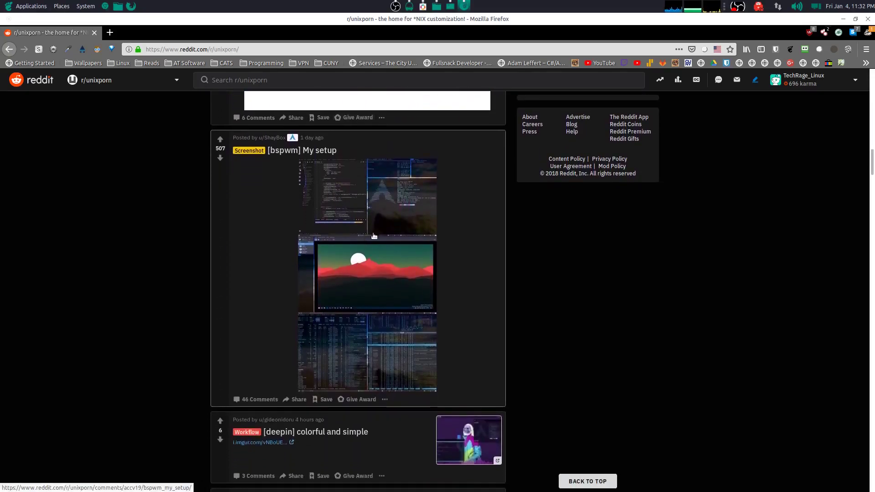
# - Open the '[bspwm] My setup' post, look through it, and close it back to the feed
pyautogui.click(373, 236)
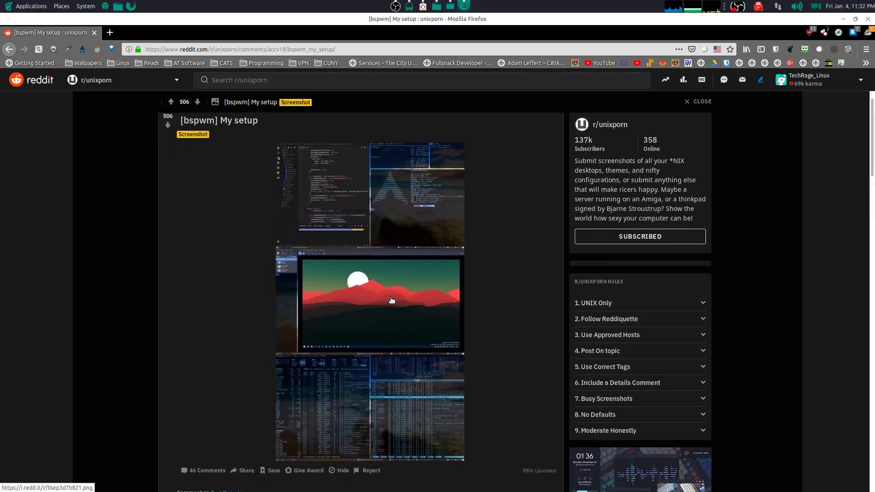
pyautogui.scroll(-3, 392, 300)
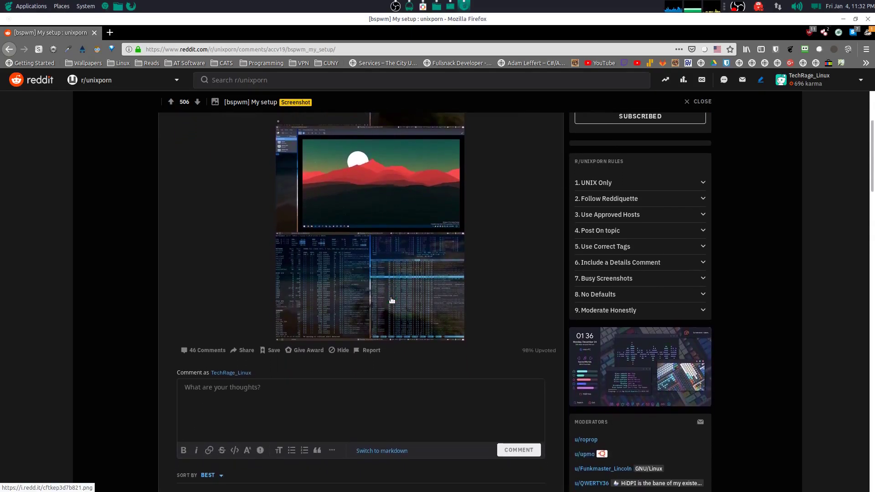
pyautogui.scroll(3, 391, 300)
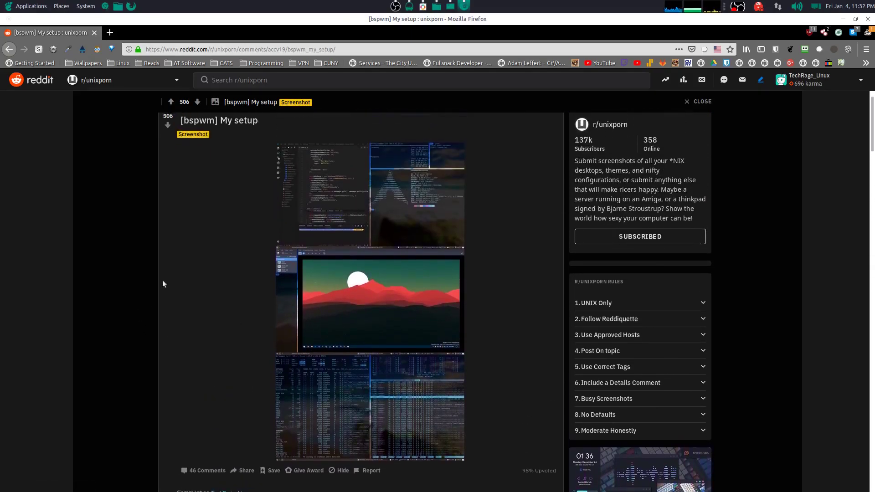
pyautogui.scroll(1, 163, 283)
pyautogui.click(163, 283)
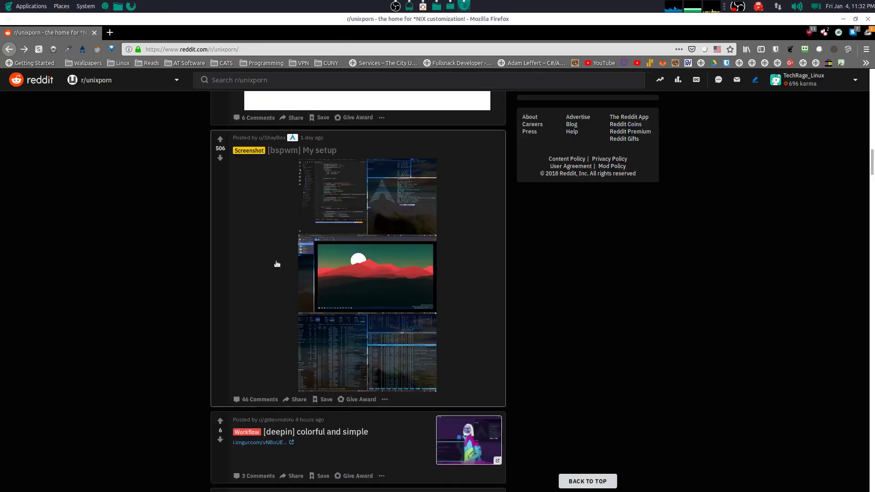
# - Scroll the feed down past the Openbox, KDE and Plasma posts to the ghost in the shell post
pyautogui.scroll(3, 468, 250)
pyautogui.scroll(-10, 621, 323)
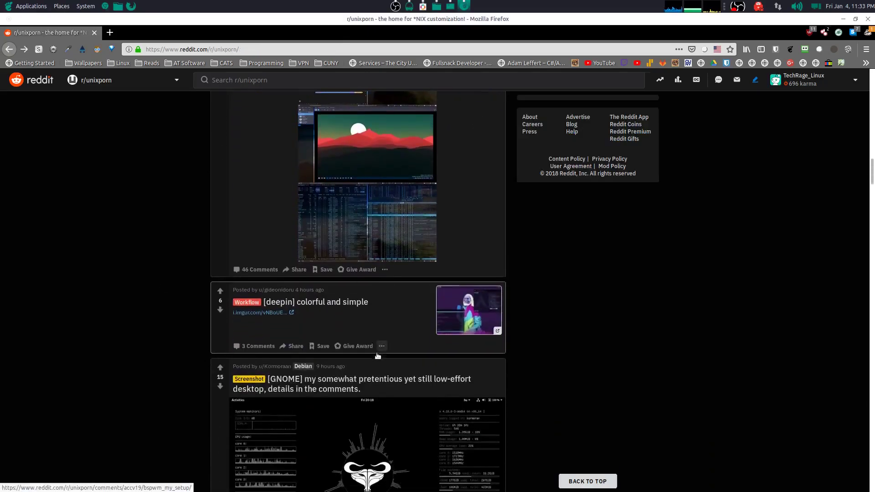
pyautogui.scroll(-3, 377, 355)
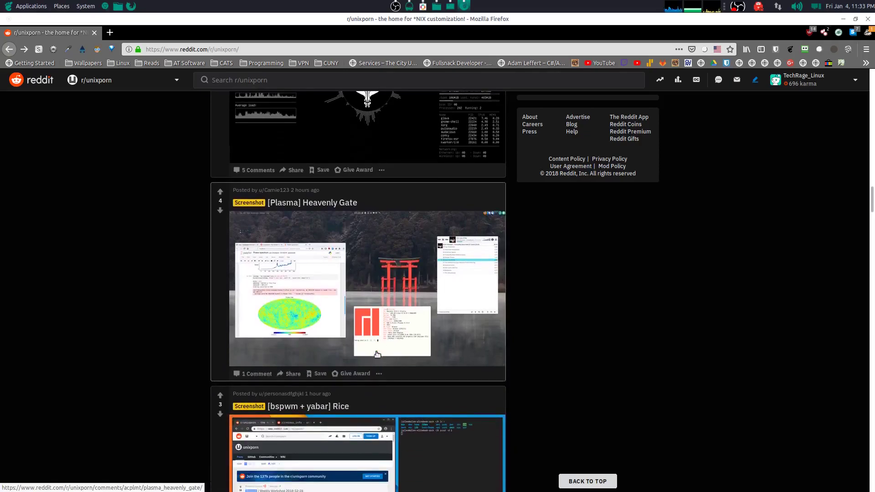
pyautogui.scroll(-2, 377, 354)
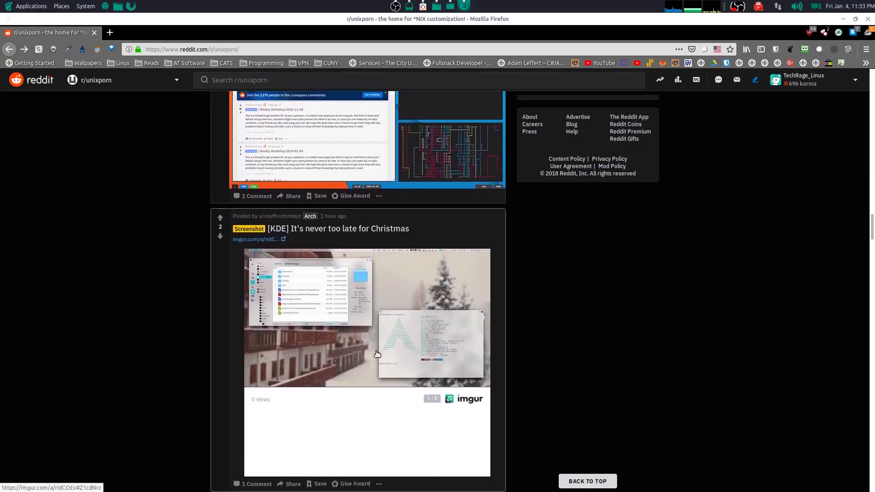
pyautogui.scroll(-2, 377, 354)
pyautogui.scroll(-4, 377, 354)
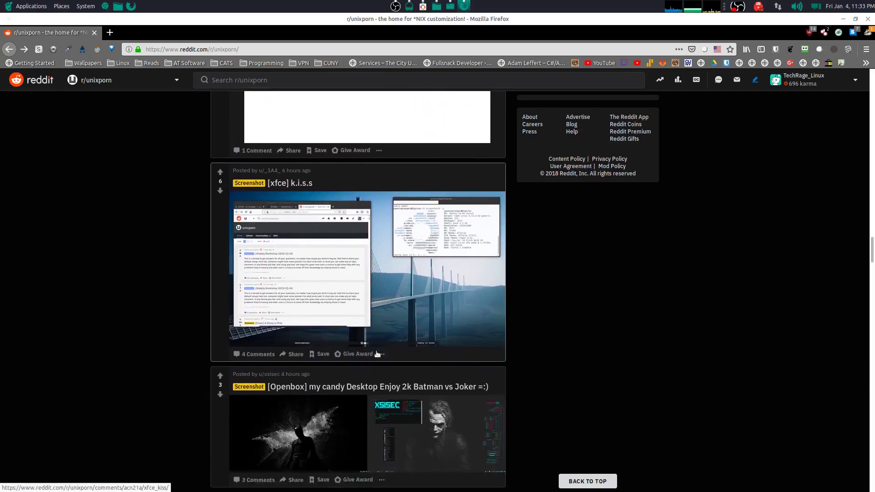
pyautogui.scroll(-3, 377, 354)
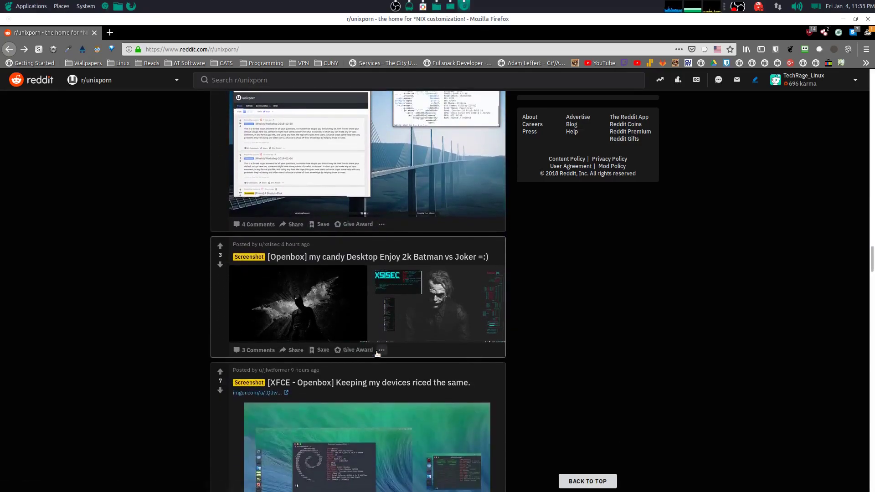
pyautogui.scroll(-3, 378, 354)
pyautogui.scroll(-7, 377, 354)
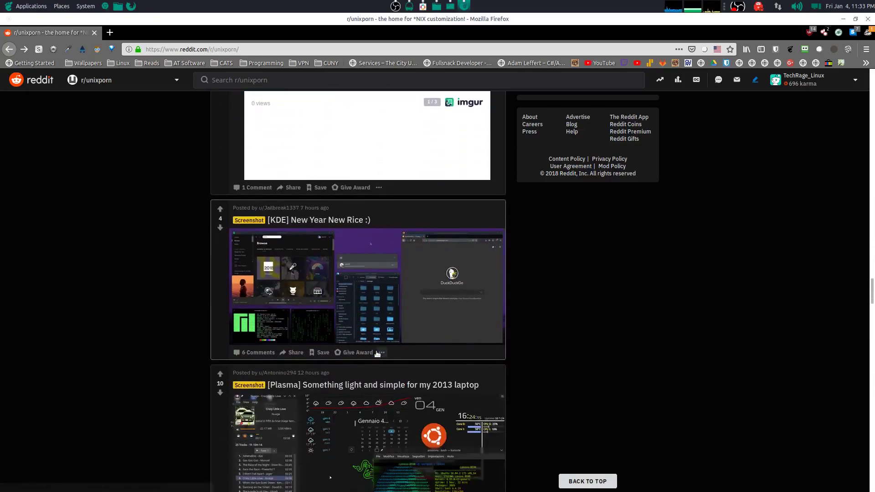
pyautogui.scroll(-5, 377, 354)
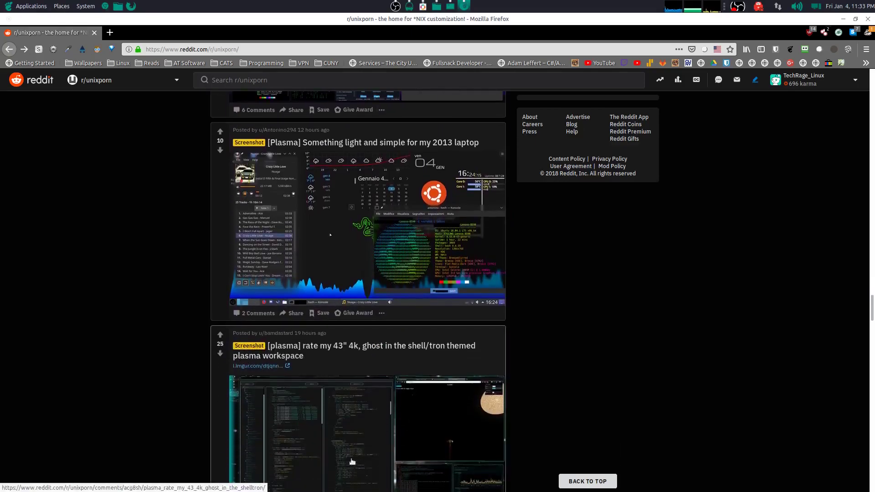
pyautogui.scroll(-4, 352, 461)
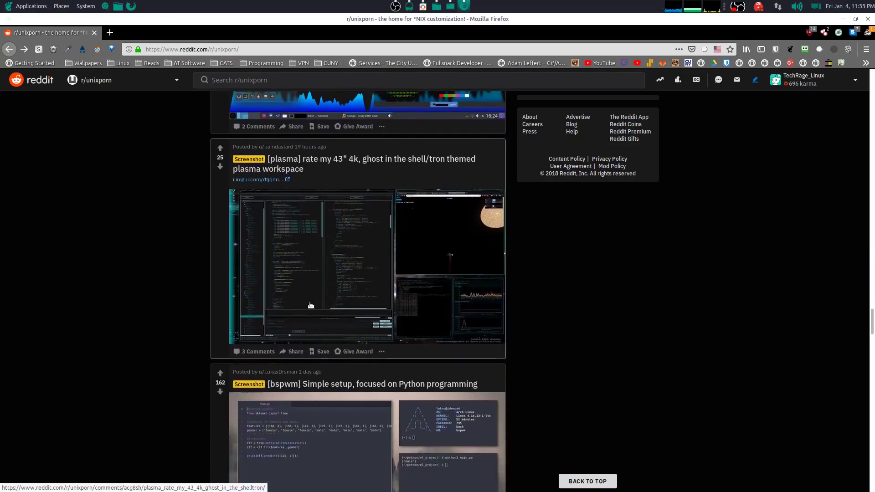
# - Open and close the plasma ghost in the shell post and the bspwm Python programming post
pyautogui.click(310, 304)
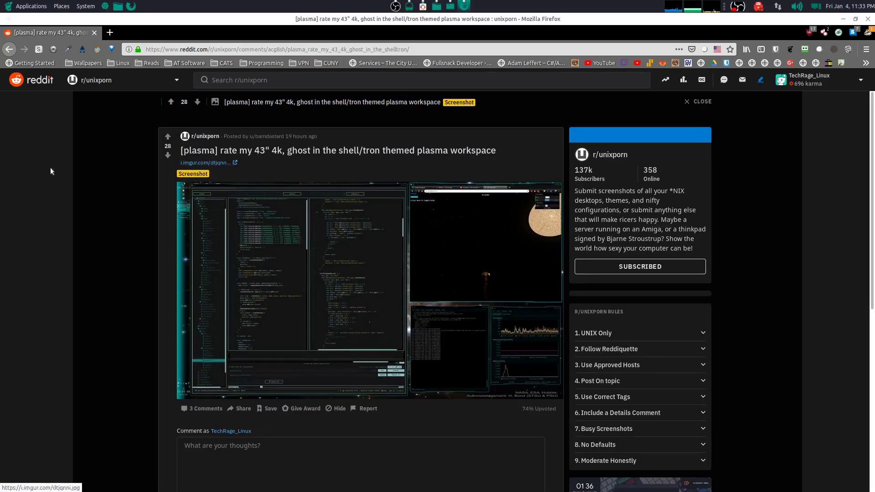
pyautogui.click(97, 246)
pyautogui.scroll(-4, 141, 302)
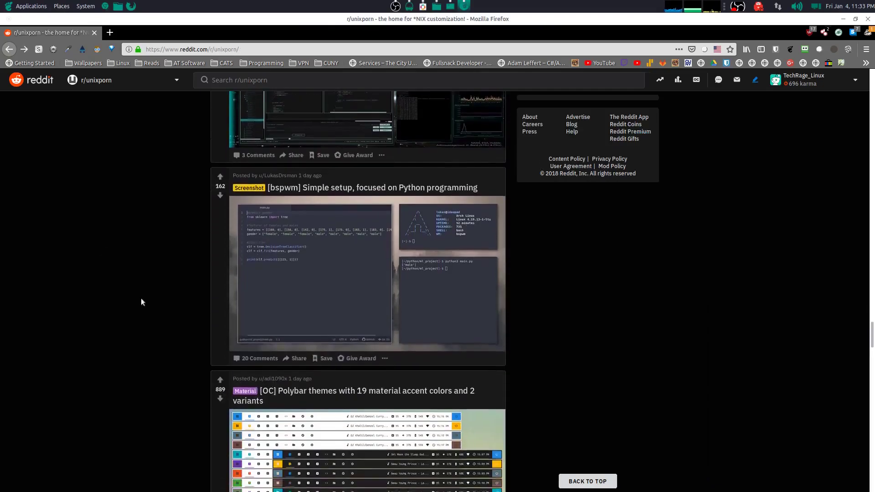
pyautogui.click(374, 218)
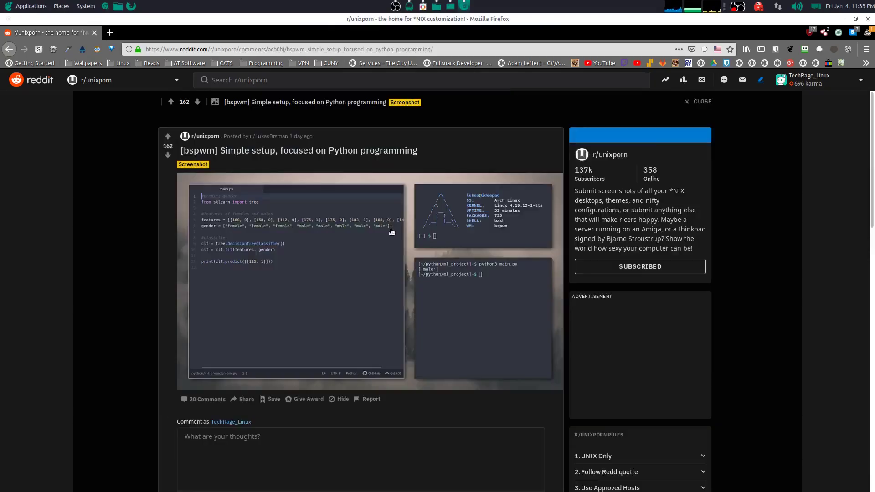
pyautogui.click(101, 331)
# - Scroll further down, then open and close the Ubuntu Openbox first rice post
pyautogui.scroll(-3, 101, 332)
pyautogui.scroll(-4, 101, 331)
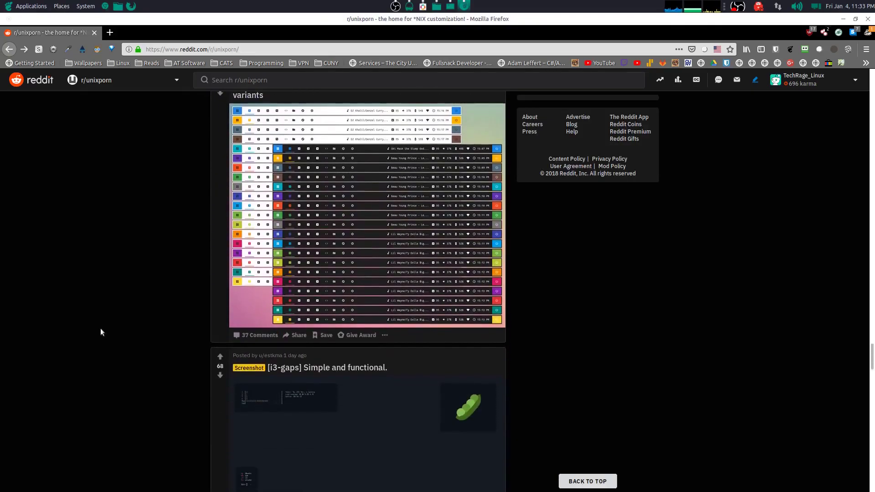
pyautogui.scroll(-2, 102, 312)
pyautogui.scroll(-4, 102, 312)
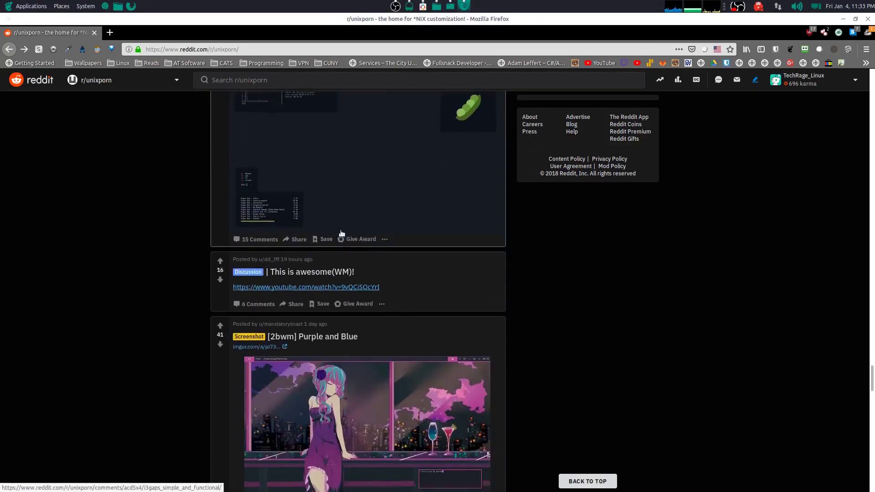
pyautogui.scroll(-2, 342, 233)
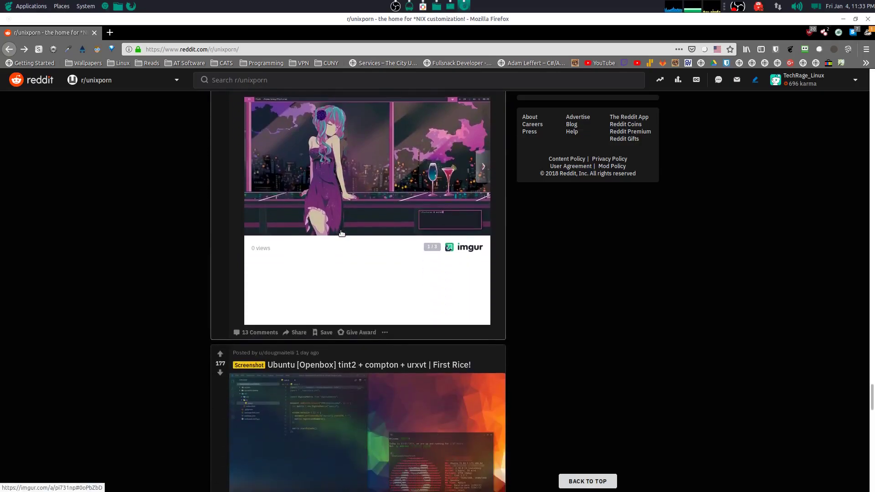
pyautogui.scroll(-4, 341, 233)
pyautogui.click(319, 271)
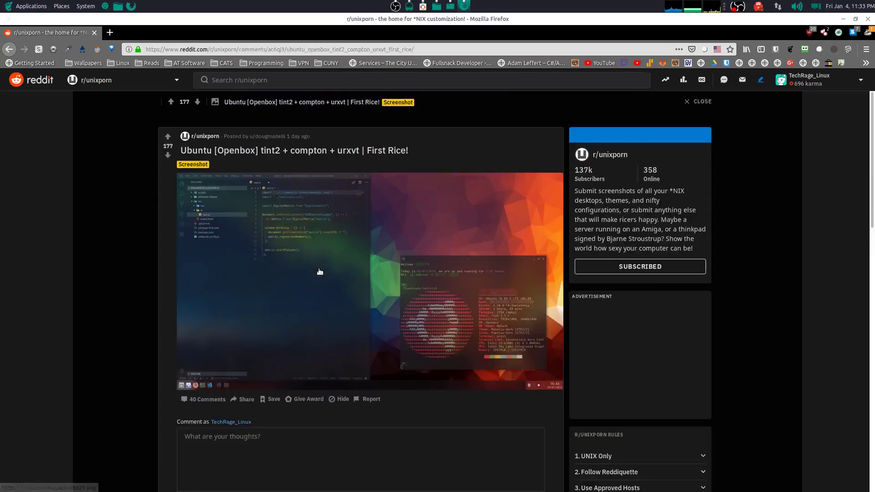
pyautogui.click(123, 324)
# - Scroll down to the '[OC] [i3wm] CM Themes Manager' post and play its video fullscreen
pyautogui.scroll(-5, 123, 324)
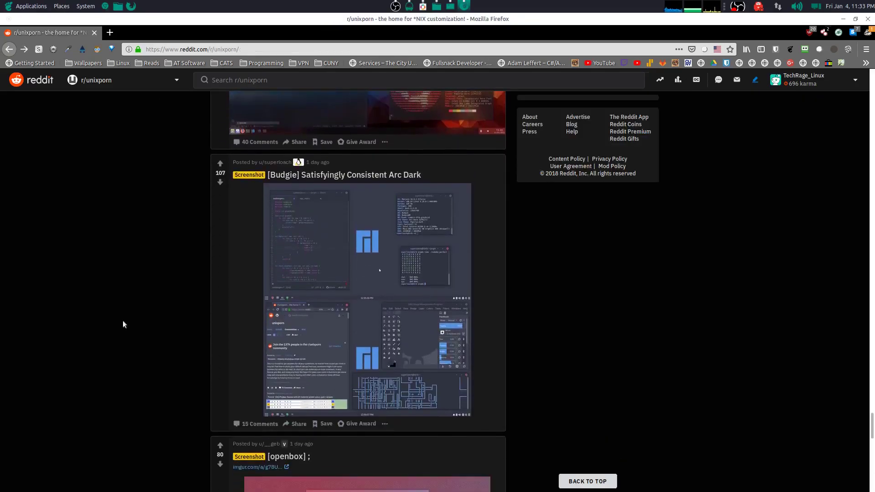
pyautogui.scroll(-3, 123, 325)
pyautogui.scroll(-6, 169, 289)
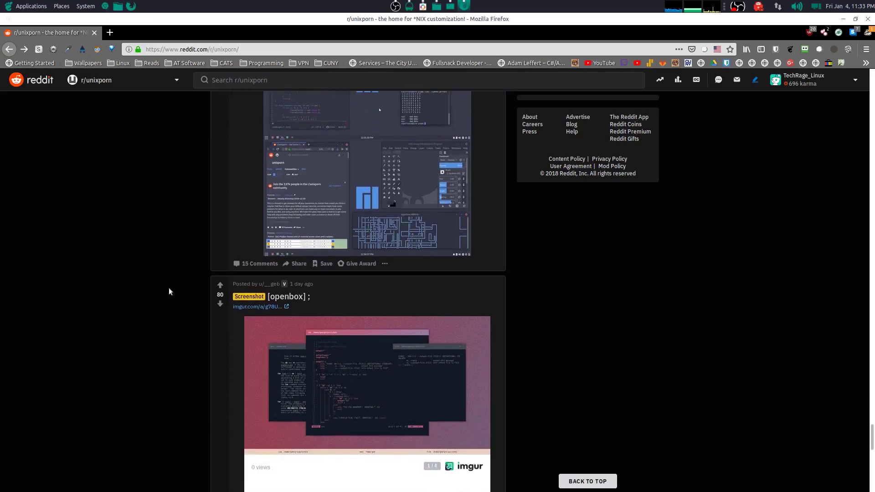
pyautogui.scroll(-4, 168, 288)
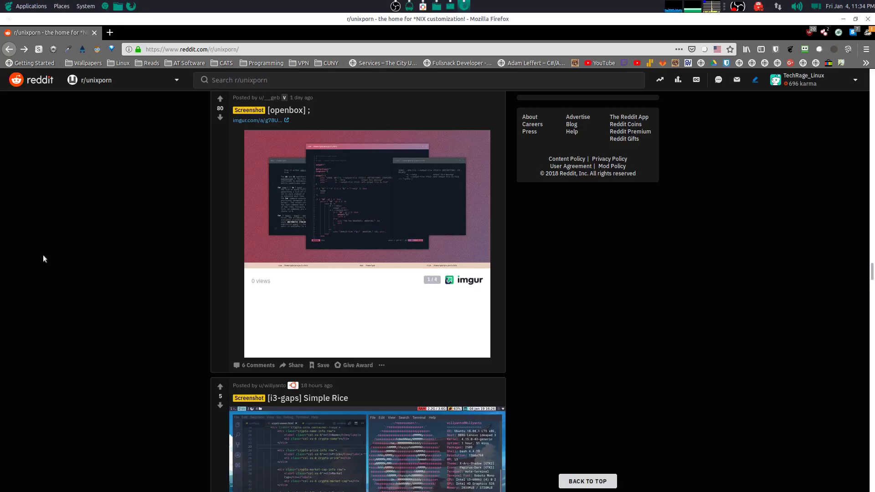
pyautogui.scroll(-4, 305, 293)
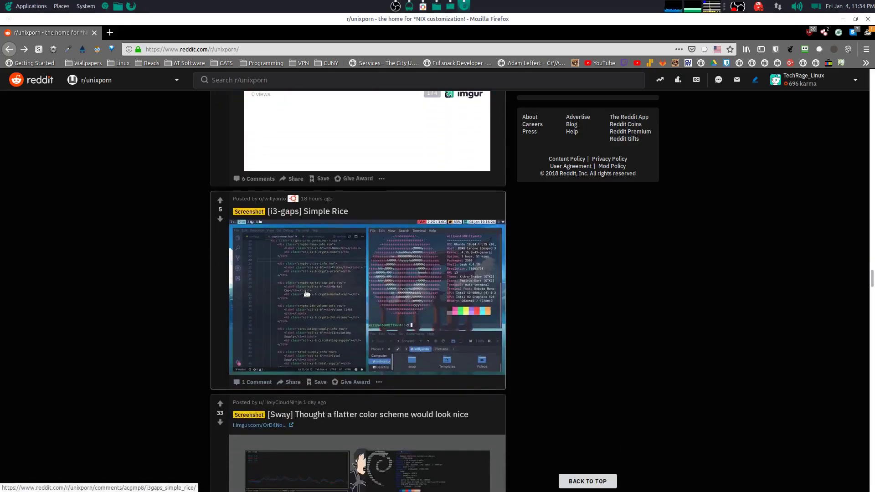
pyautogui.scroll(-5, 306, 293)
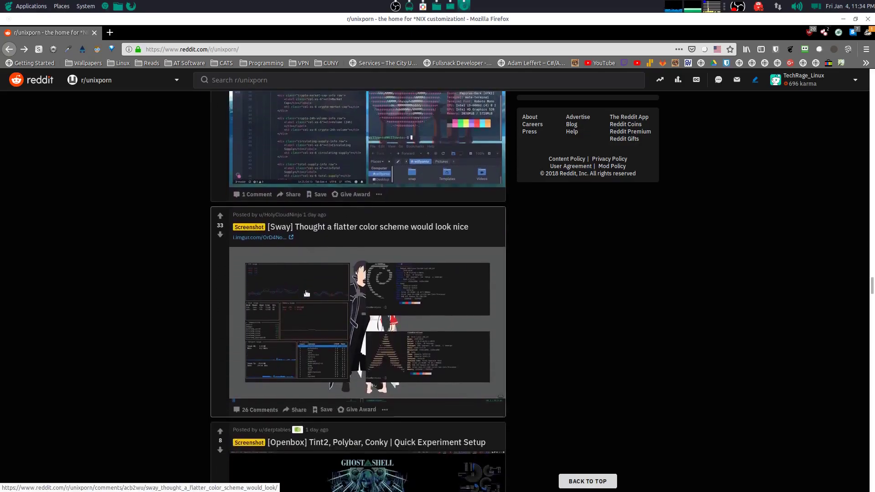
pyautogui.scroll(-3, 306, 293)
pyautogui.scroll(-5, 306, 293)
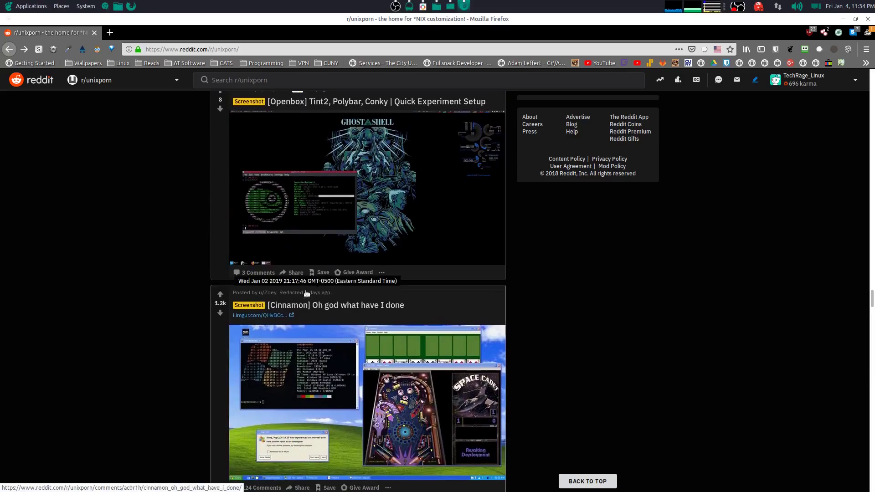
pyautogui.scroll(-2, 306, 293)
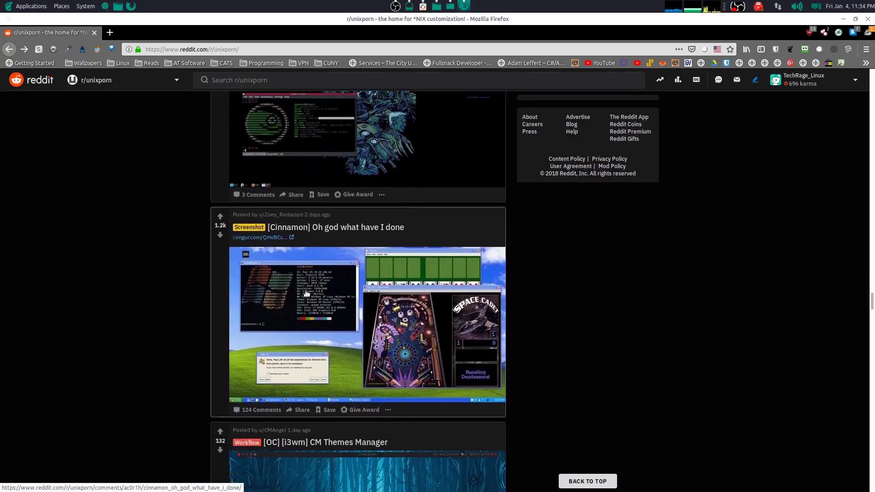
pyautogui.scroll(-1, 306, 293)
pyautogui.scroll(-3, 306, 293)
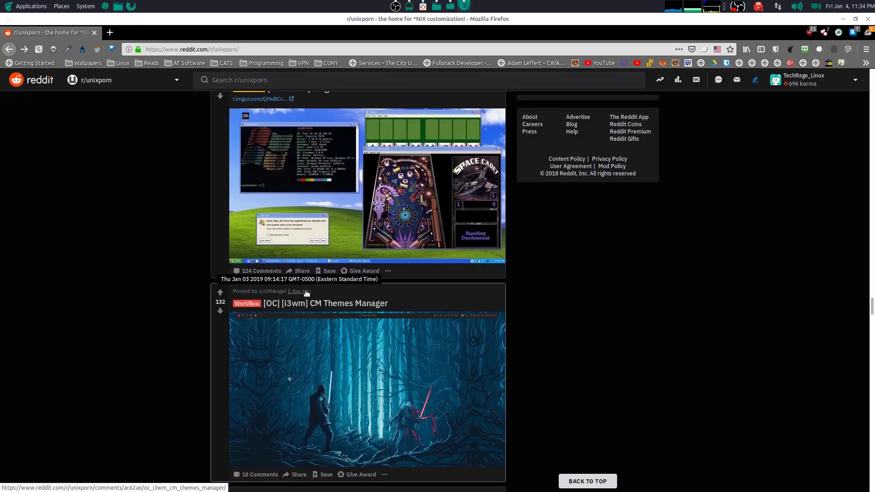
pyautogui.scroll(-4, 397, 301)
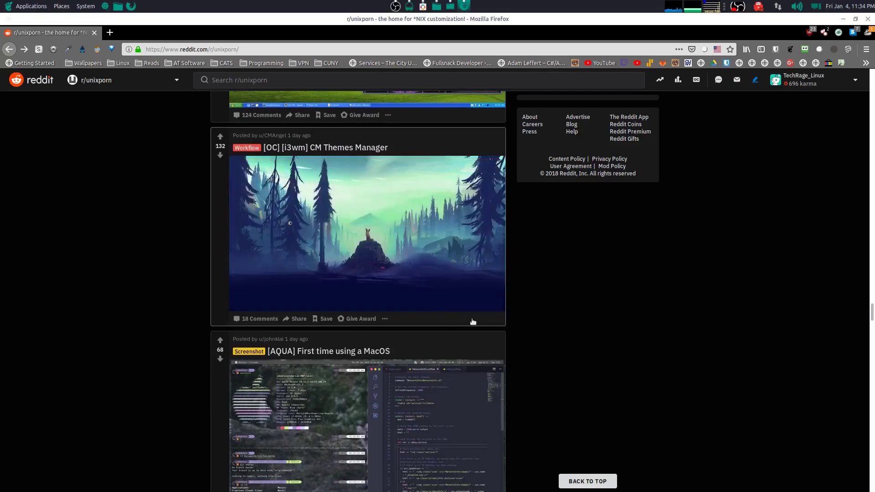
pyautogui.click(491, 302)
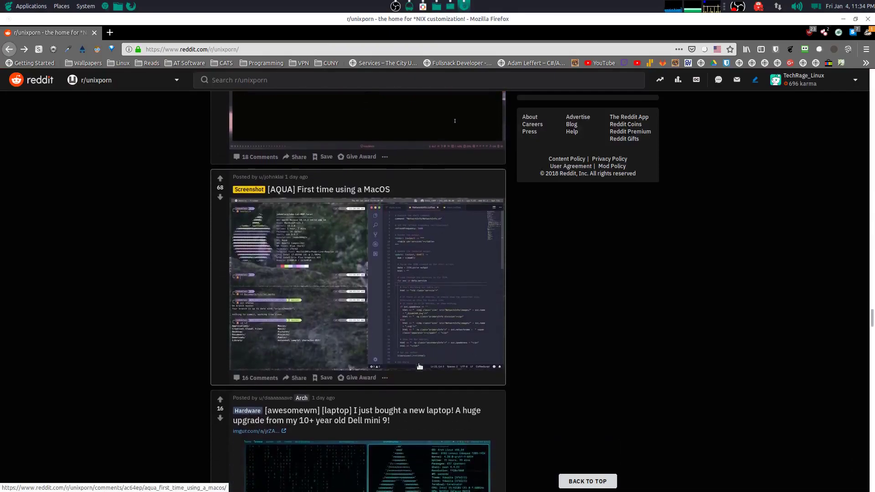
# - Scroll further down the feed and open the '[BSPWM] Vibrant 7 colors, Blue/Purple/Red' post
pyautogui.scroll(-3, 419, 366)
pyautogui.scroll(-2, 419, 366)
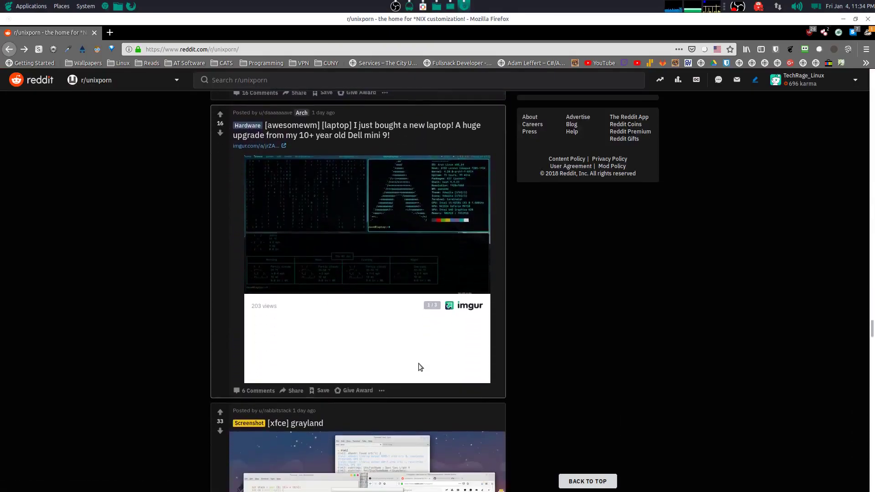
pyautogui.scroll(-3, 413, 361)
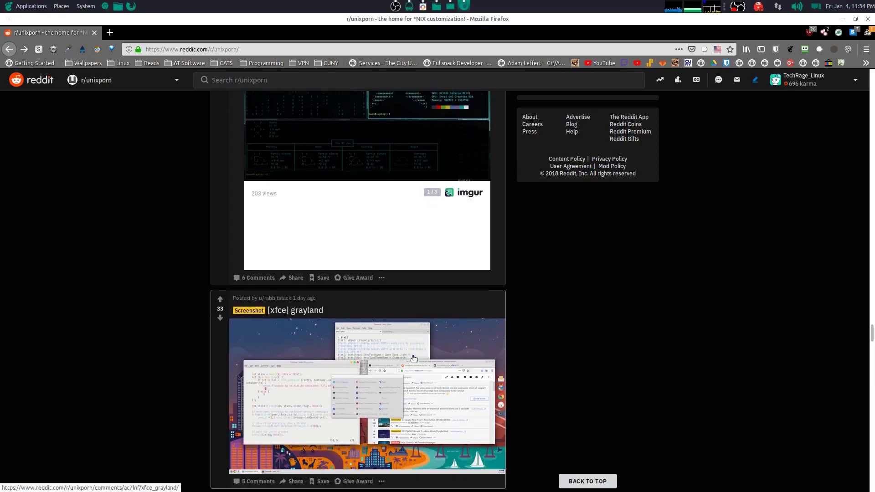
pyautogui.scroll(-2, 400, 334)
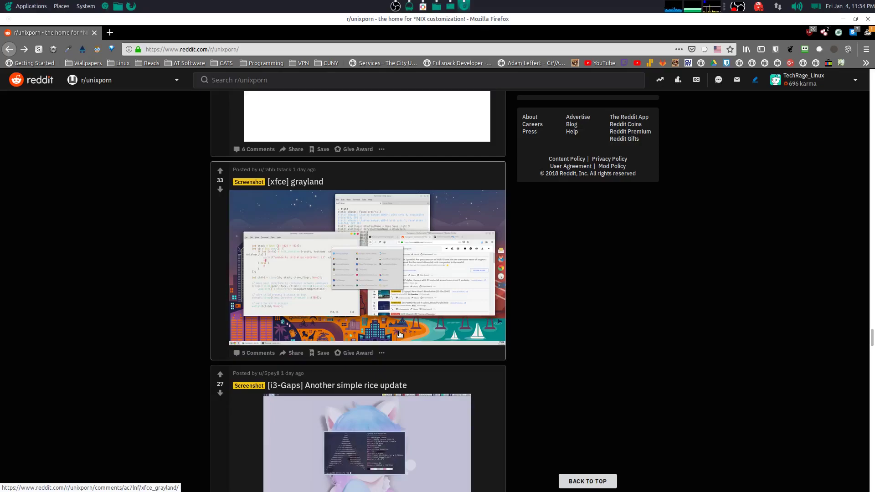
pyautogui.scroll(-5, 399, 335)
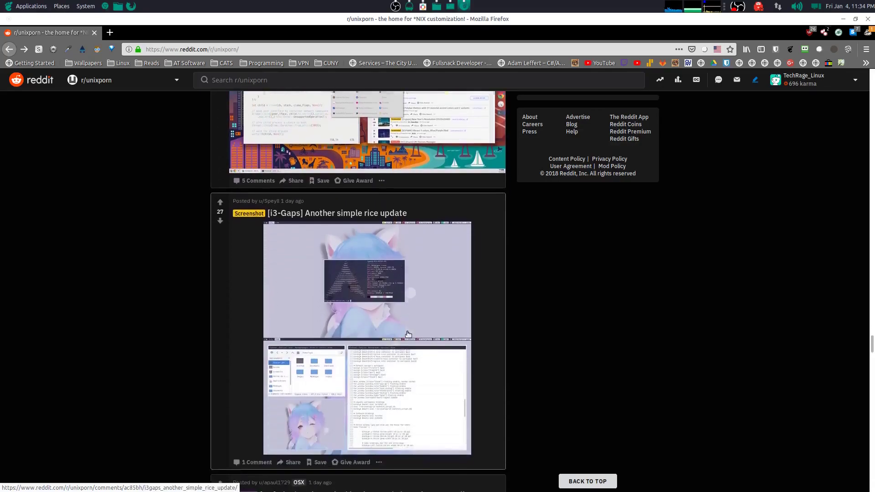
pyautogui.scroll(-4, 408, 334)
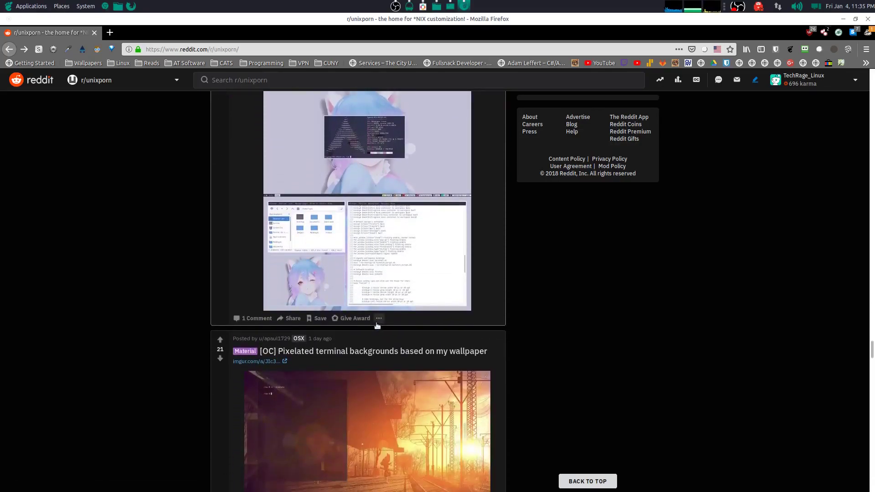
pyautogui.scroll(-3, 377, 325)
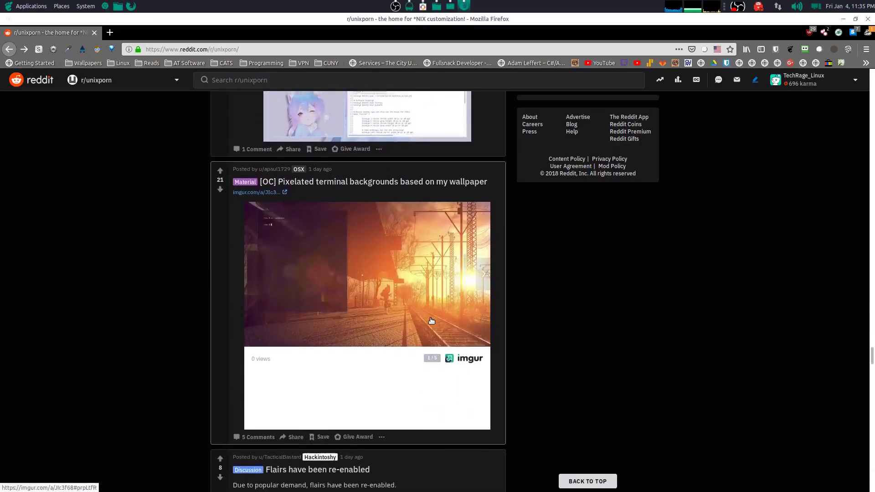
pyautogui.scroll(-3, 432, 322)
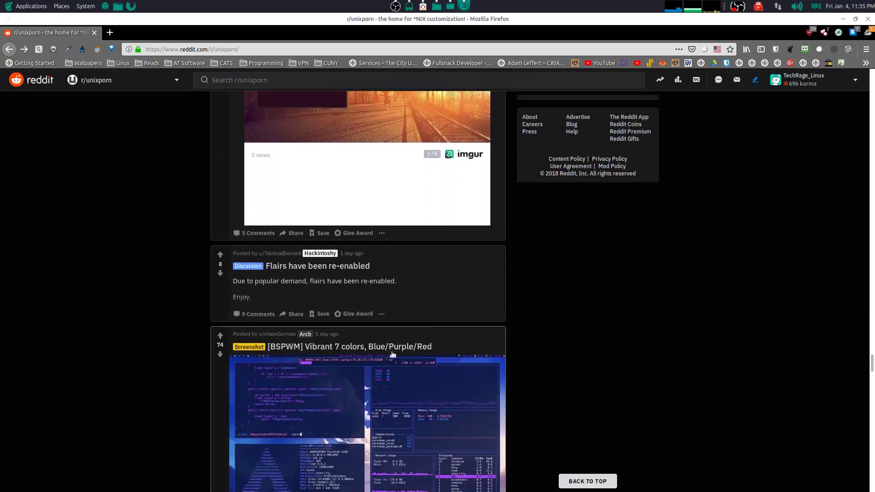
pyautogui.scroll(-2, 388, 355)
pyautogui.click(388, 366)
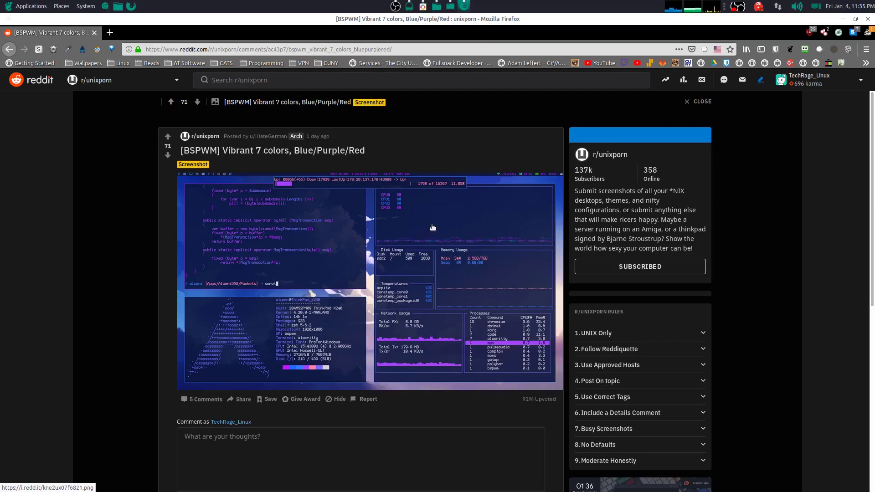
# - Un-maximize the Firefox window showing the BSPWM post so it floats over the desktop
pyautogui.scroll(-3, 337, 271)
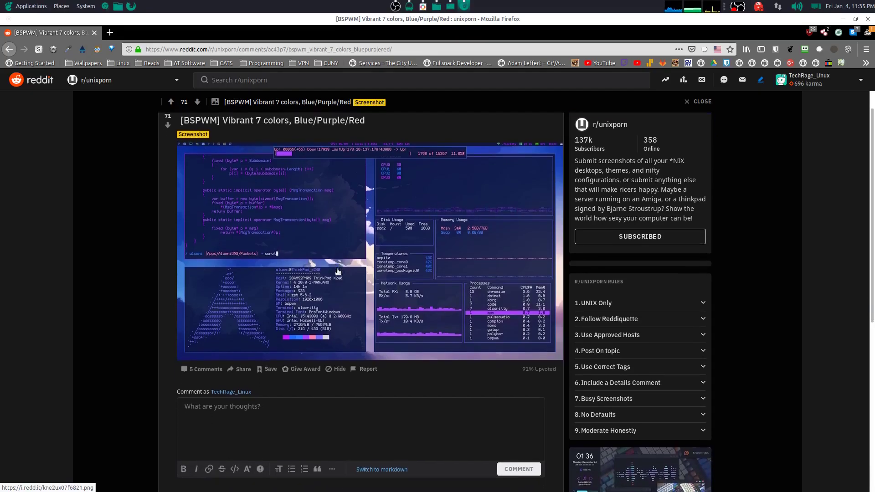
pyautogui.scroll(3, 357, 310)
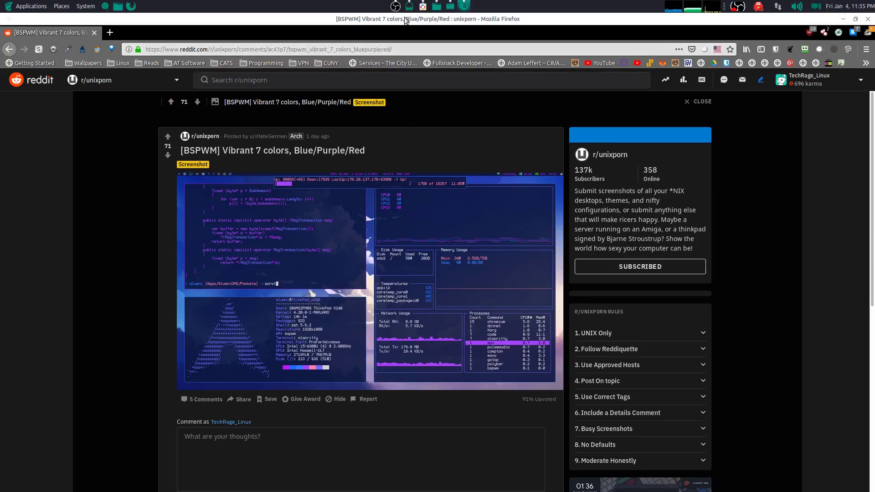
pyautogui.moveTo(404, 21); pyautogui.dragTo(403, 56)
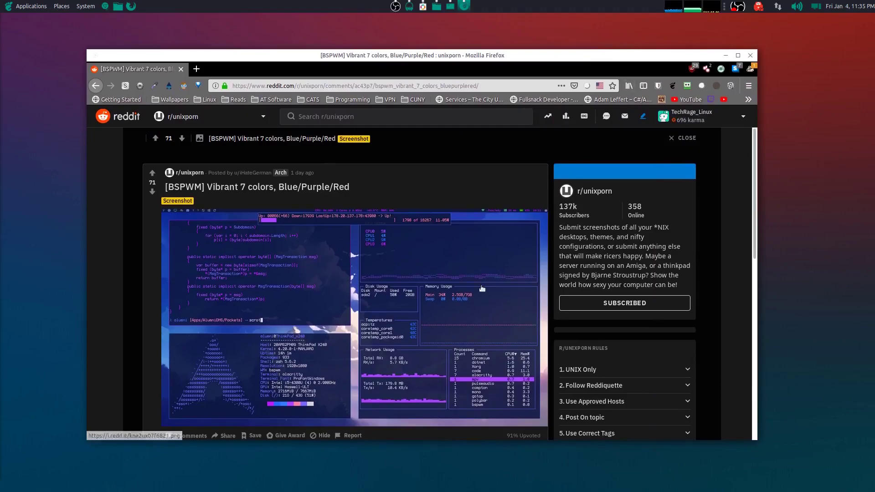
# - Launch OCS-Store from the top panel and reposition its window on the desktop
pyautogui.click(426, 7)
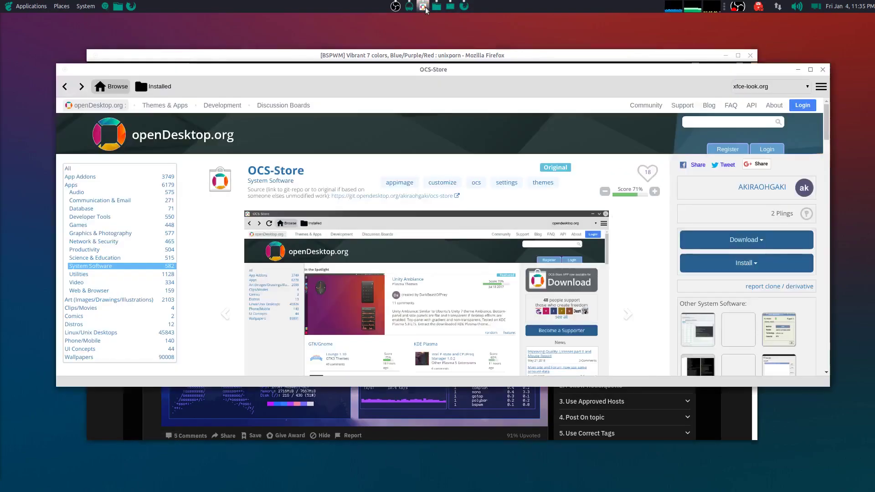
pyautogui.moveTo(410, 78); pyautogui.dragTo(391, 107)
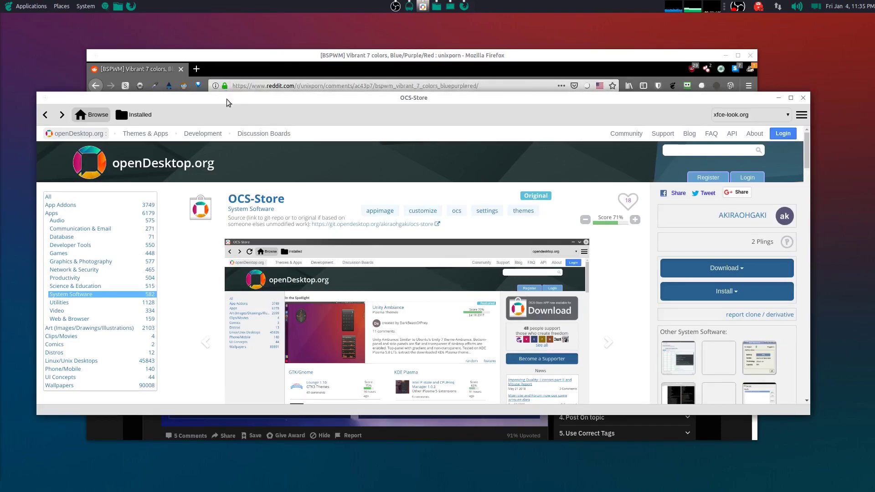
pyautogui.moveTo(226, 99); pyautogui.dragTo(228, 82)
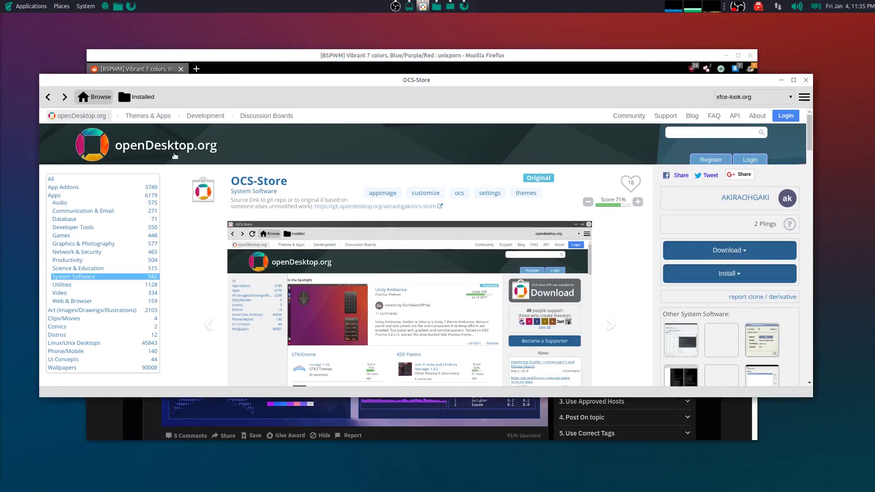
pyautogui.scroll(-1, 228, 233)
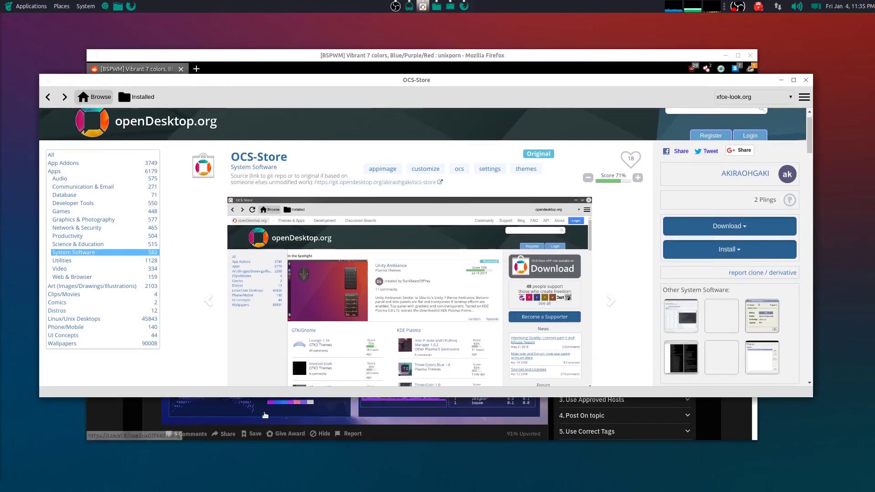
pyautogui.scroll(1, 291, 307)
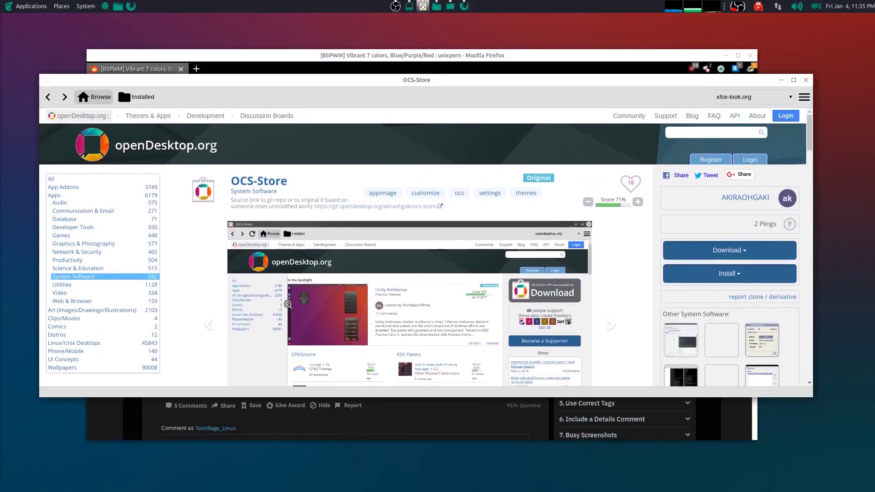
# - Maximize the OCS-Store window and scroll through its OCS-Store 3.5.0 product page
pyautogui.doubleClick(426, 82)
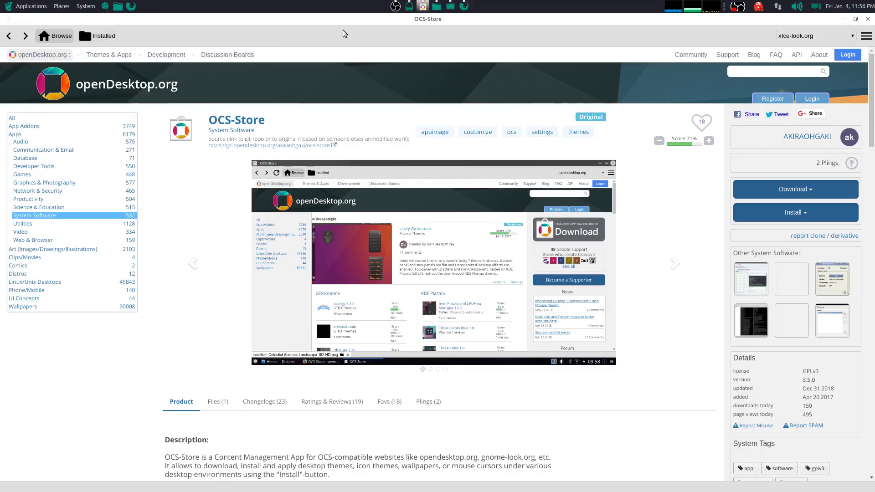
pyautogui.moveTo(352, 20); pyautogui.dragTo(373, 72)
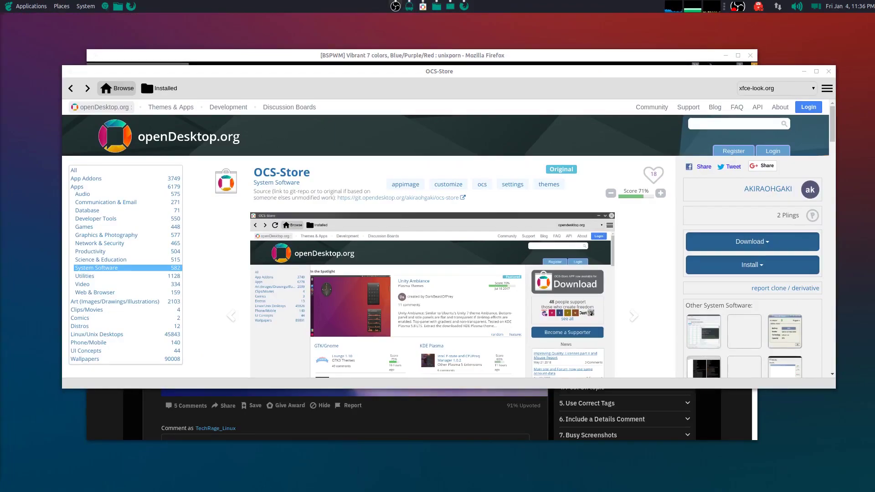
pyautogui.doubleClick(465, 73)
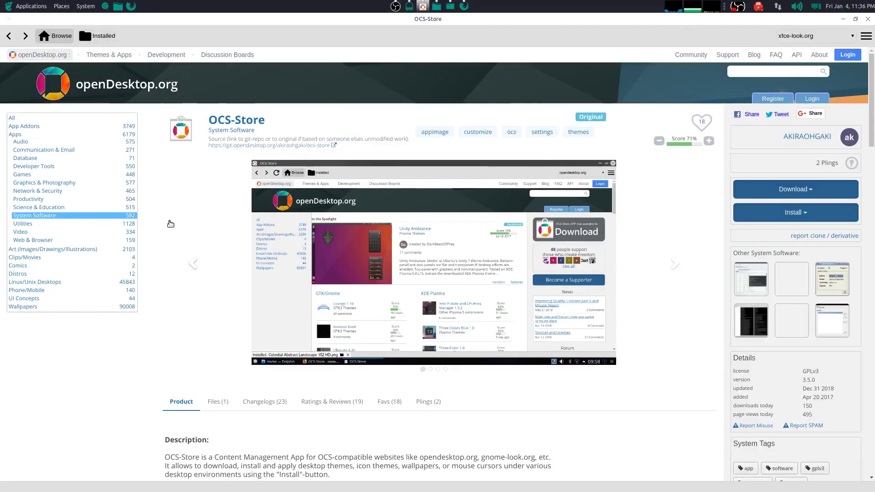
pyautogui.scroll(-3, 176, 250)
pyautogui.scroll(-3, 232, 237)
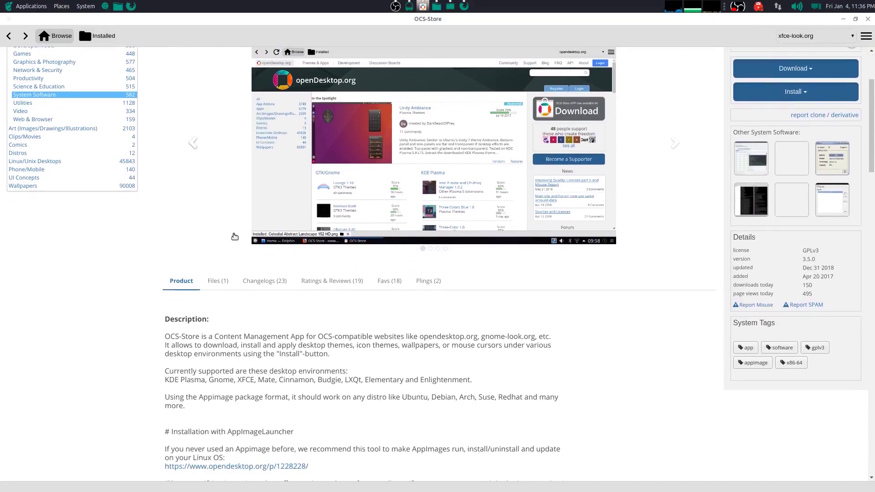
pyautogui.scroll(-2, 199, 173)
pyautogui.scroll(8, 196, 171)
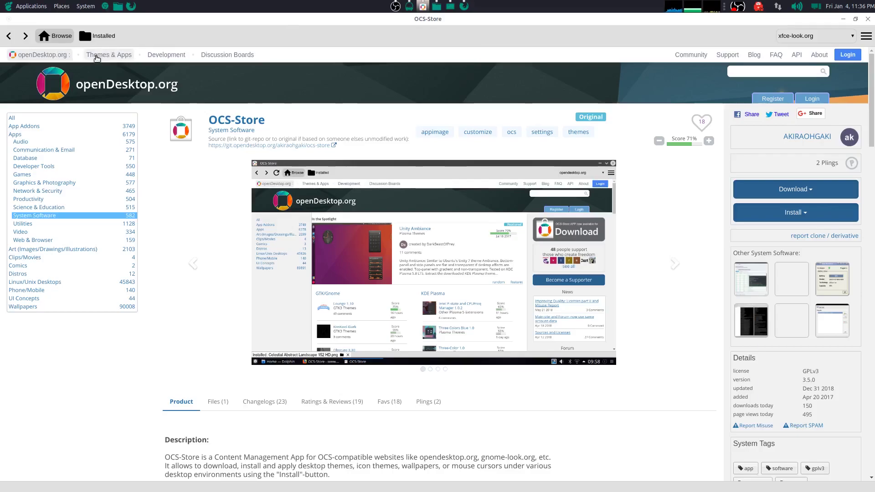
# - Choose Gnome under Desktops from the Themes & Apps categories menu
pyautogui.click(98, 56)
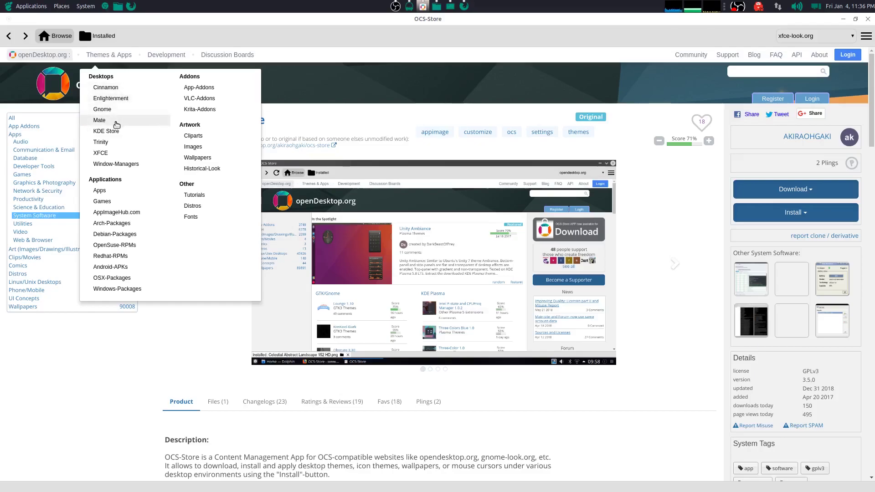
pyautogui.click(116, 110)
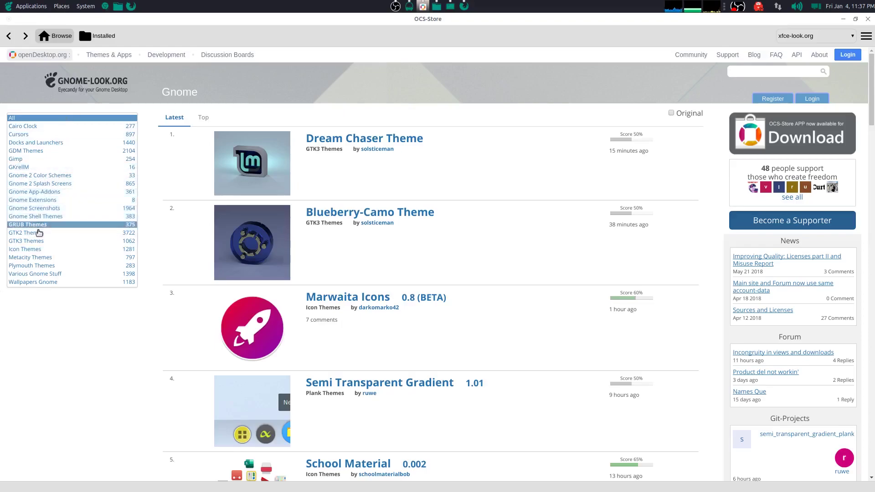
# - Filter the Gnome listing to the GTK2 Themes category and scroll through it
pyautogui.click(38, 234)
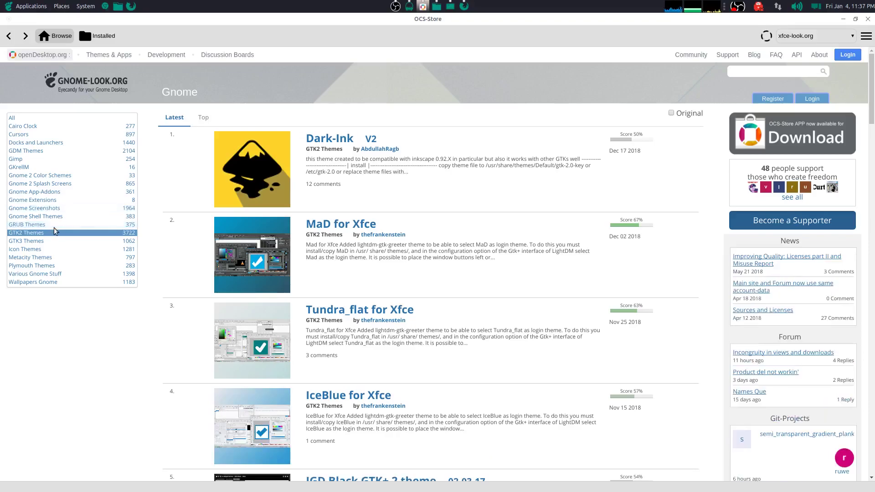
pyautogui.scroll(-2, 54, 230)
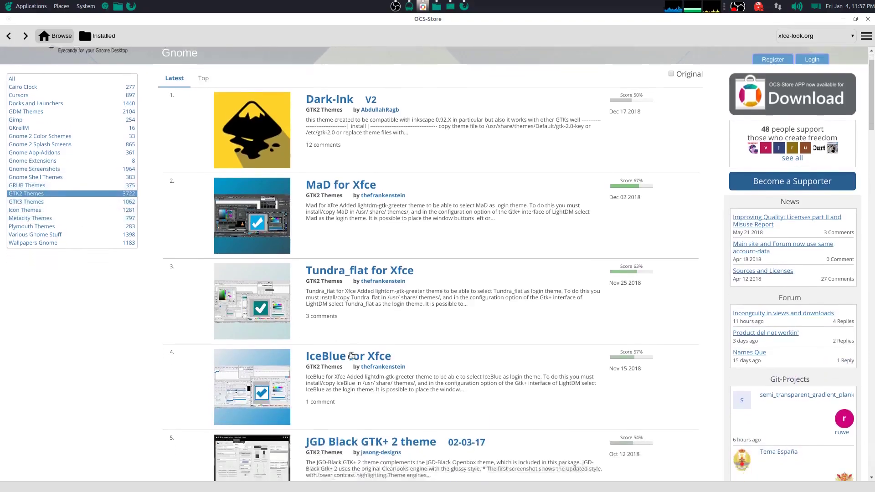
pyautogui.scroll(-3, 347, 348)
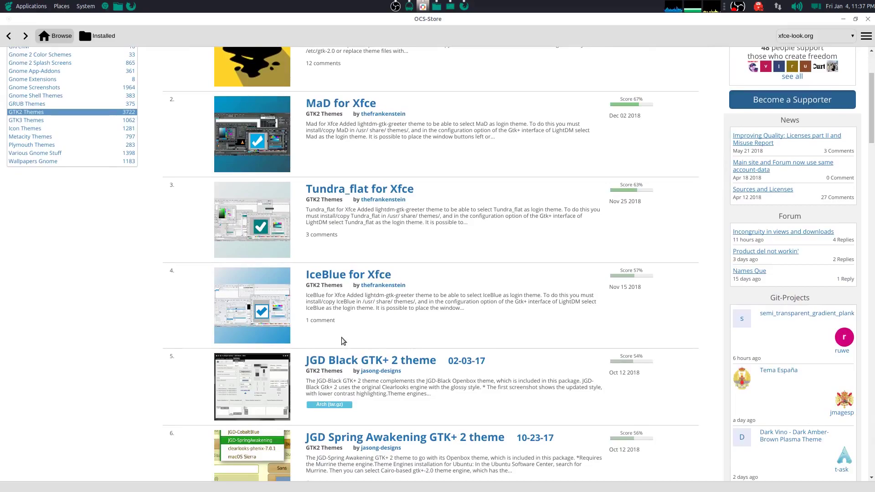
pyautogui.scroll(-5, 343, 342)
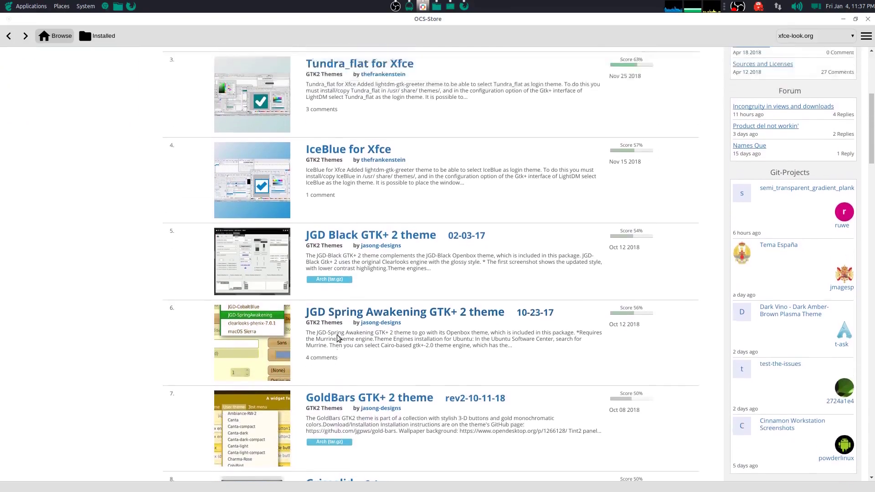
pyautogui.scroll(10, 339, 338)
pyautogui.scroll(1, 339, 338)
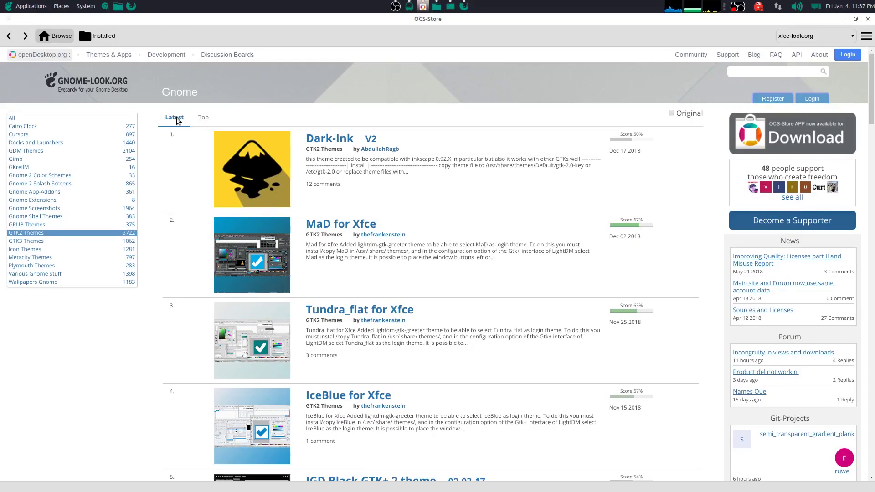
pyautogui.scroll(-3, 183, 117)
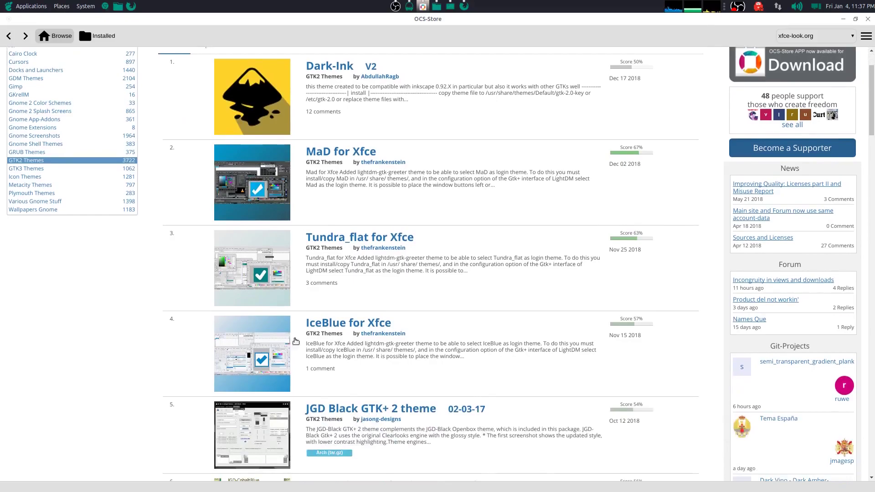
pyautogui.scroll(3, 196, 109)
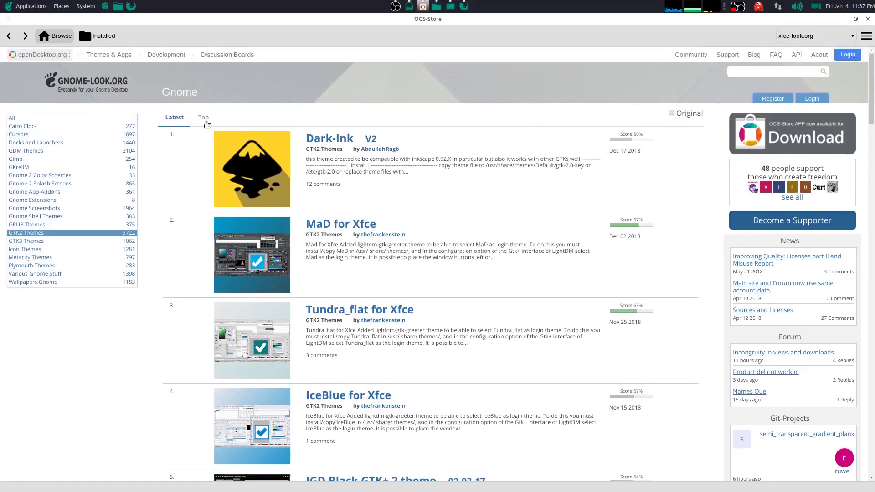
# - Sort the GTK2 themes by Top and scroll down to Victory Gtk Theme
pyautogui.click(205, 119)
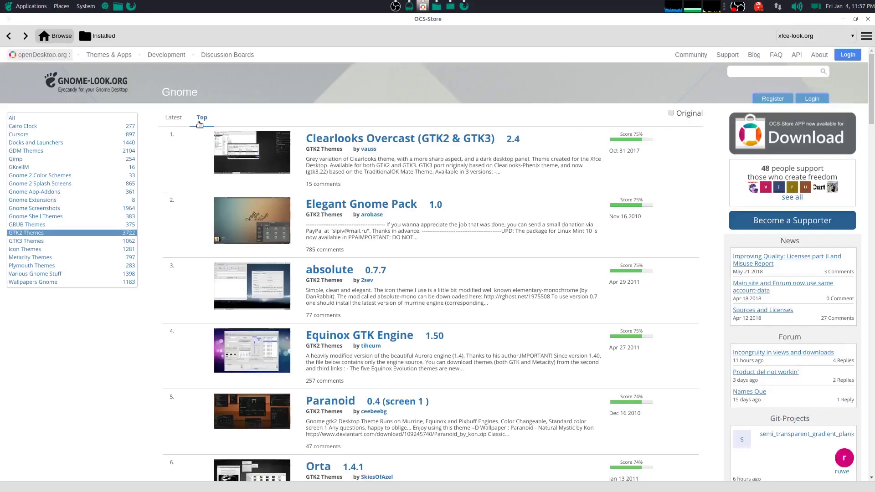
pyautogui.scroll(-4, 266, 233)
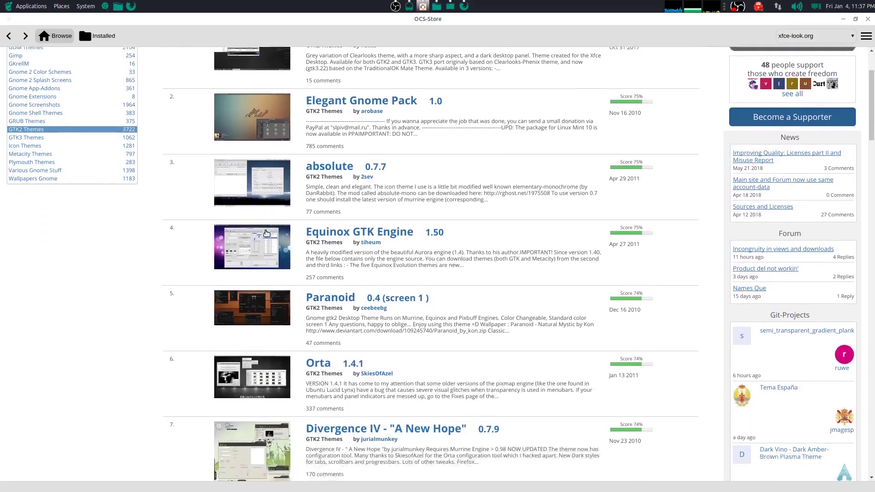
pyautogui.scroll(-2, 269, 241)
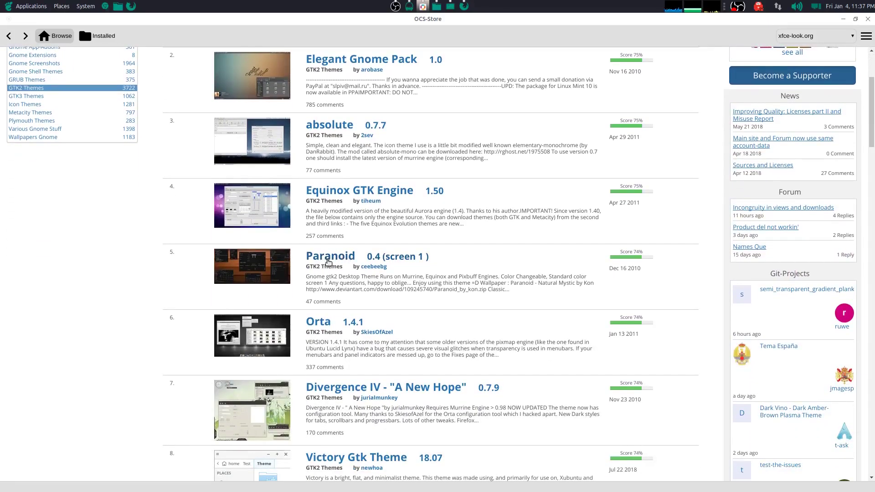
# - Open the Paranoid theme page and look through its description and changelog
pyautogui.click(328, 260)
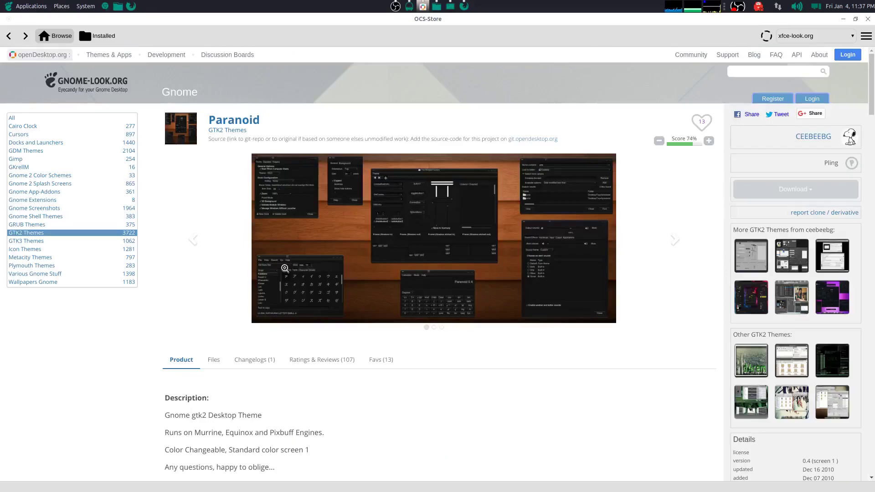
pyautogui.scroll(-2, 285, 268)
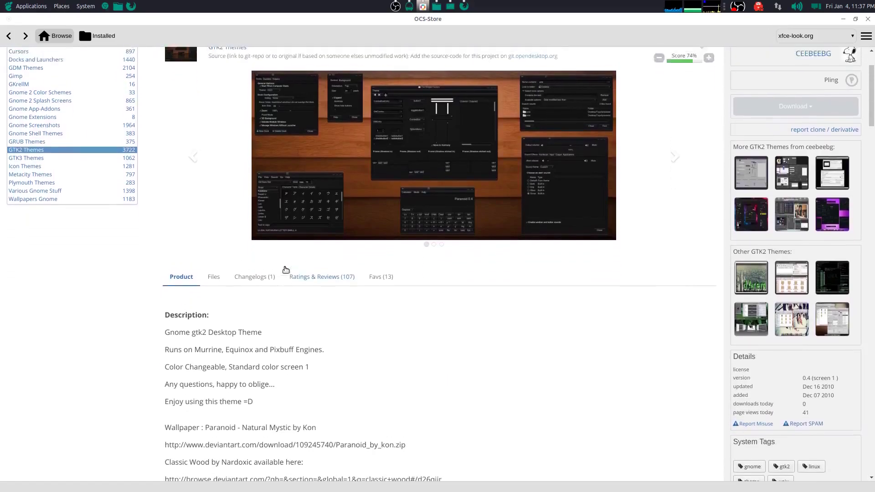
pyautogui.scroll(-7, 285, 267)
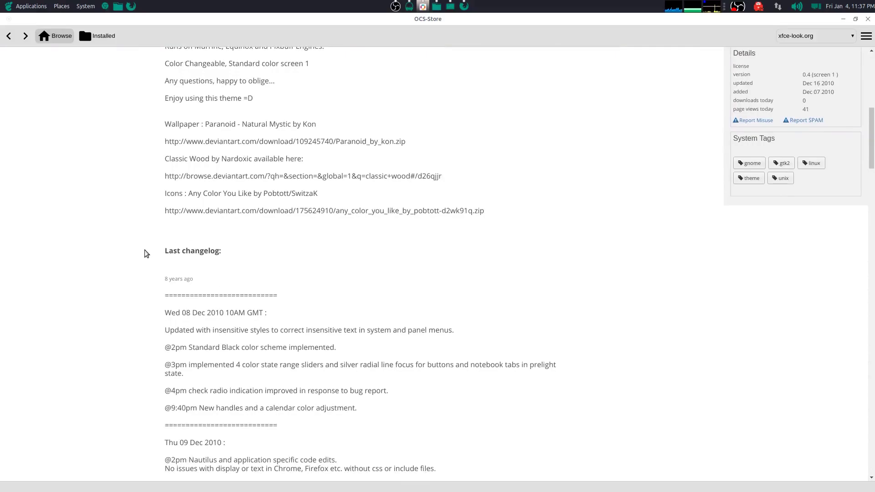
pyautogui.tripleClick(146, 253)
pyautogui.doubleClick(264, 296)
pyautogui.scroll(1, 180, 332)
pyautogui.click(183, 337)
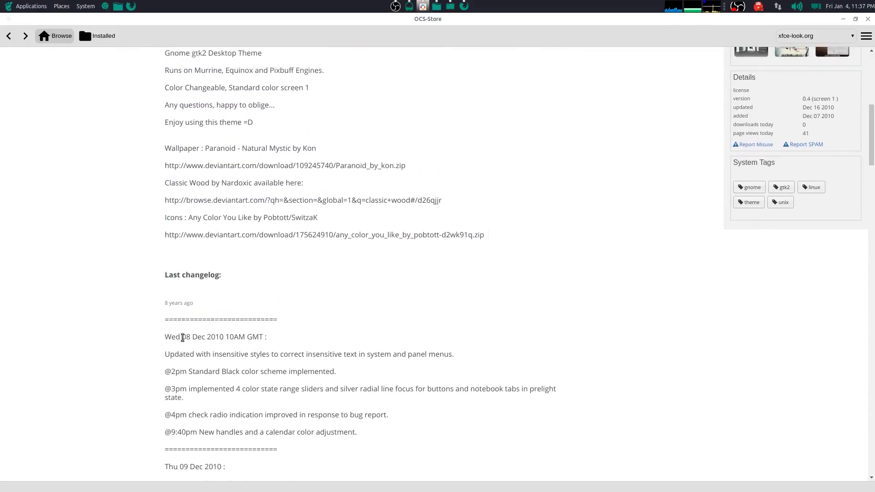
pyautogui.doubleClick(183, 337)
pyautogui.scroll(3, 183, 338)
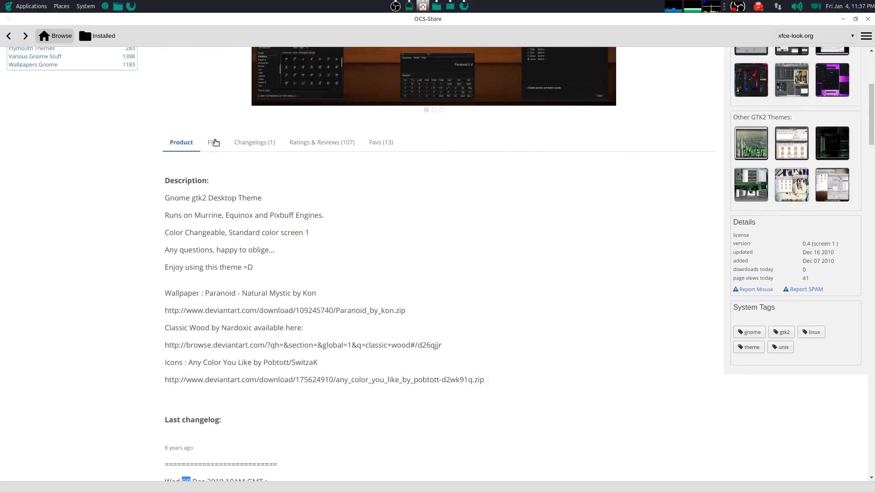
# - View the Paranoid theme's Files tab with its 2 archived files, then return to GTK2 Themes
pyautogui.click(214, 143)
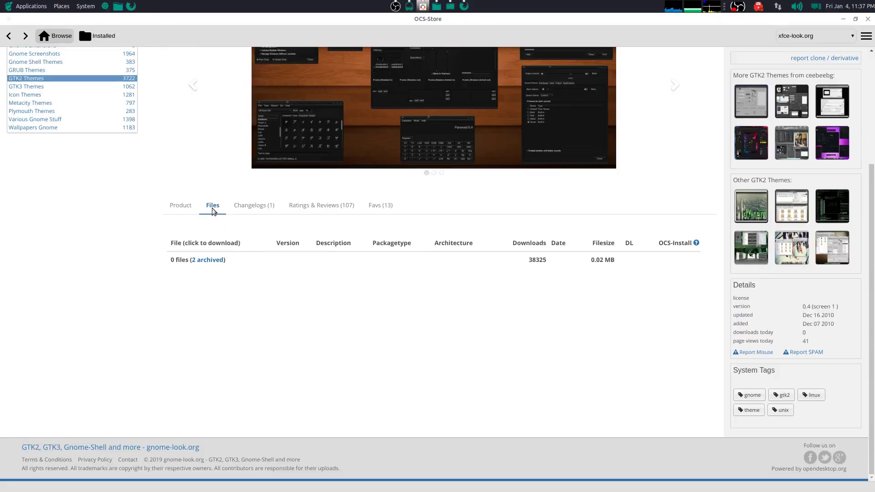
pyautogui.scroll(2, 280, 352)
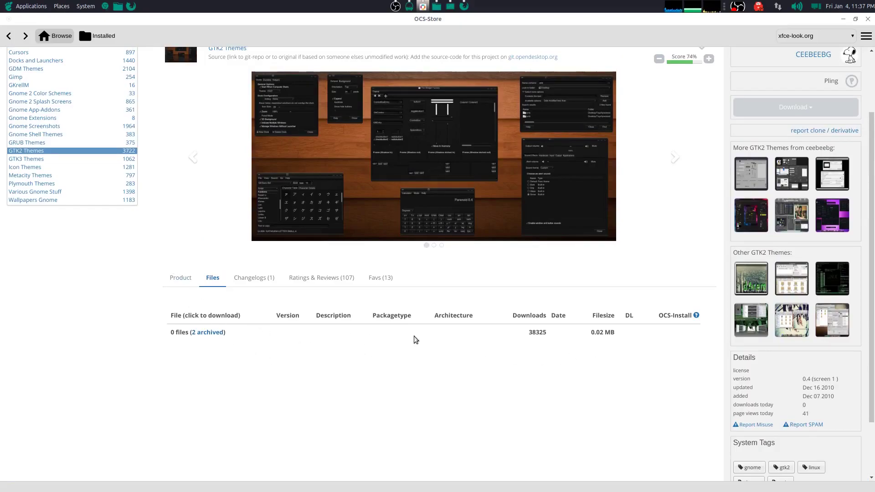
pyautogui.click(9, 40)
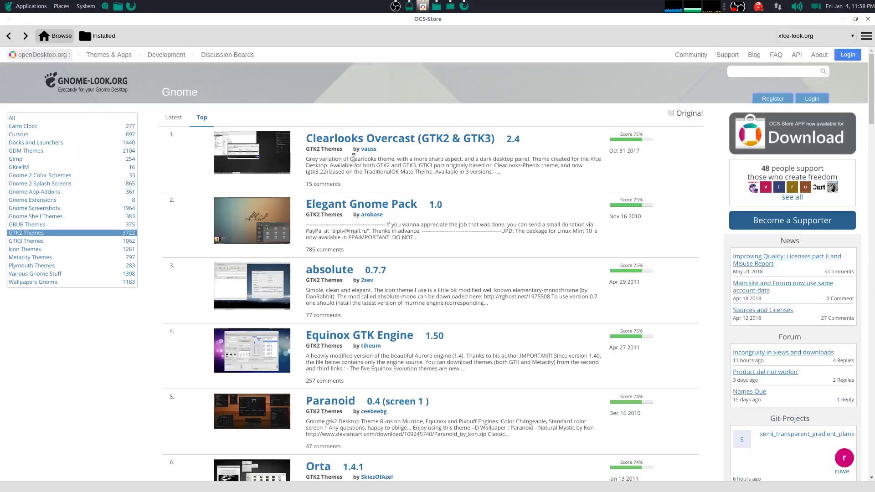
# - Scroll the GTK2 Themes list and open the Victory Gtk Theme page
pyautogui.scroll(-3, 328, 406)
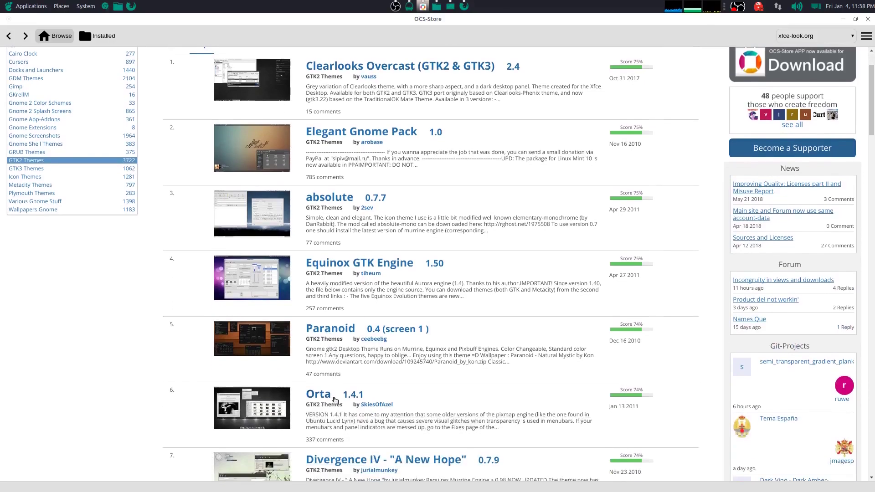
pyautogui.scroll(-3, 335, 399)
pyautogui.scroll(6, 334, 395)
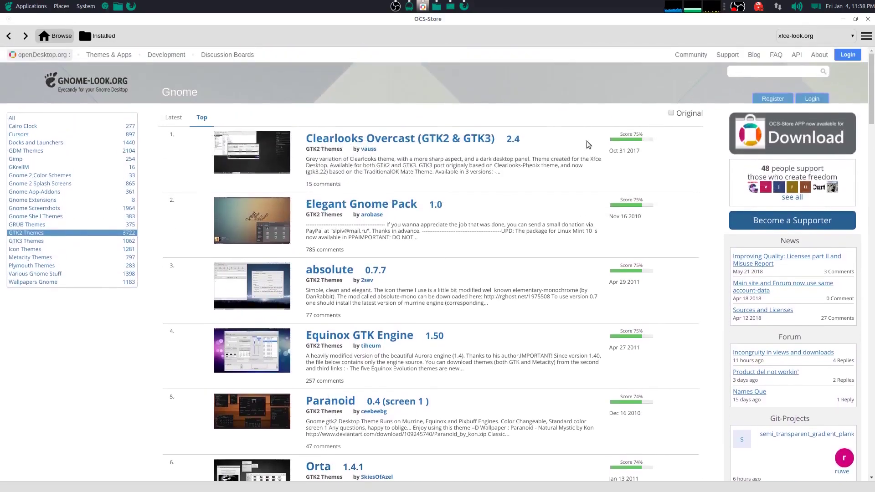
pyautogui.moveTo(634, 150); pyautogui.dragTo(674, 197)
pyautogui.click(470, 185)
pyautogui.scroll(-15, 539, 246)
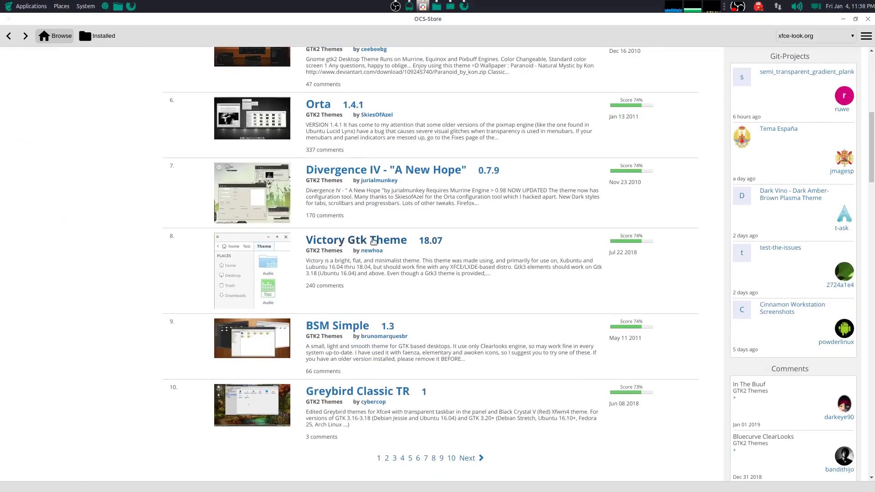
pyautogui.click(384, 241)
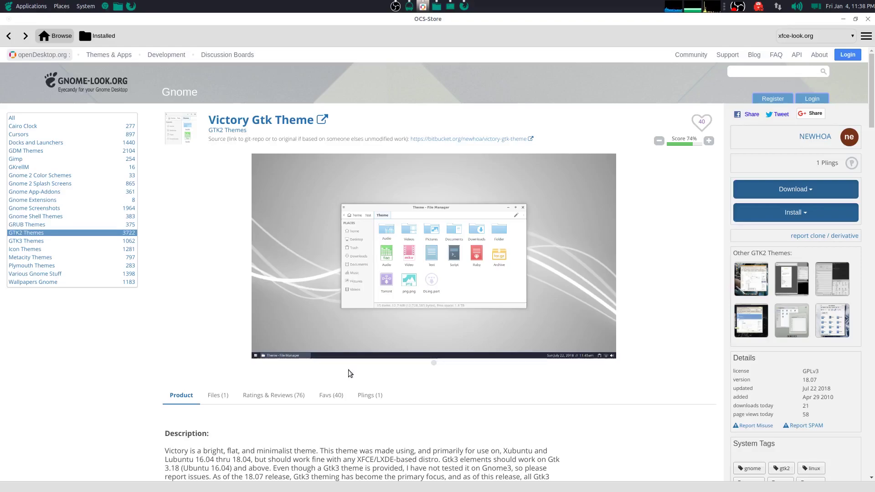
# - Glance at the Victory theme's file list, then return to its product description
pyautogui.click(223, 396)
pyautogui.scroll(-2, 223, 397)
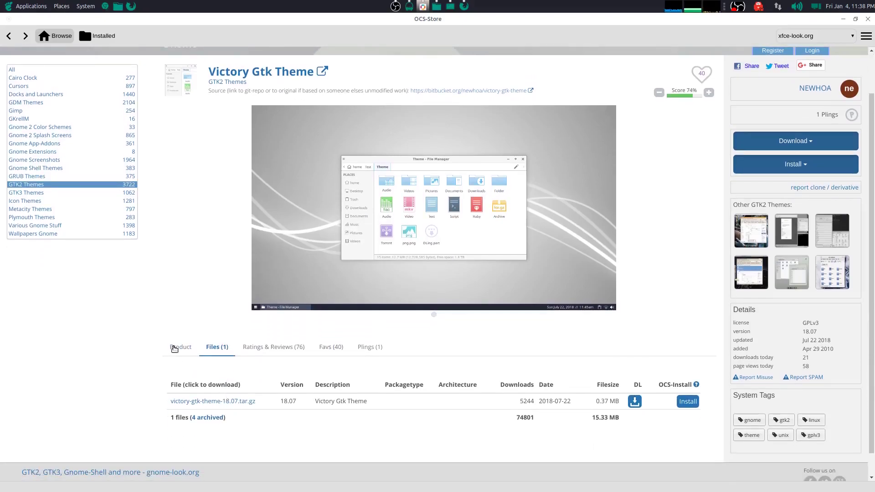
pyautogui.click(175, 348)
pyautogui.scroll(-1, 198, 196)
pyautogui.scroll(3, 198, 195)
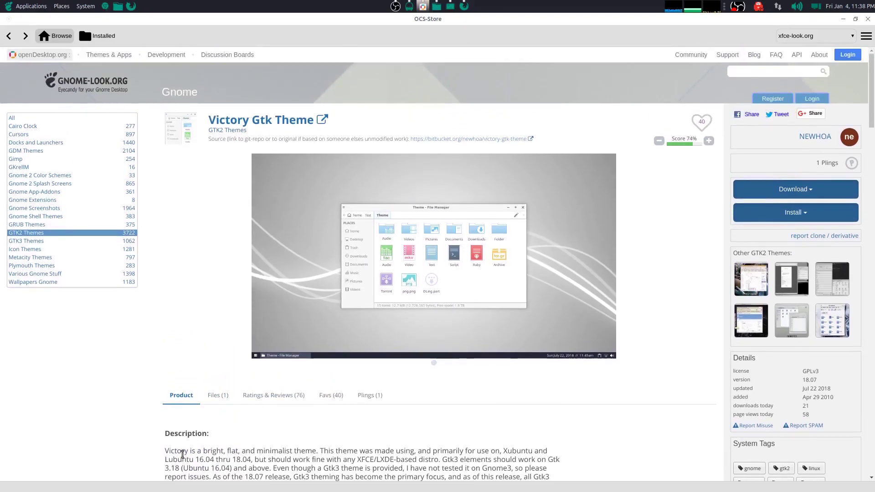
pyautogui.scroll(-2, 203, 328)
pyautogui.scroll(-2, 227, 300)
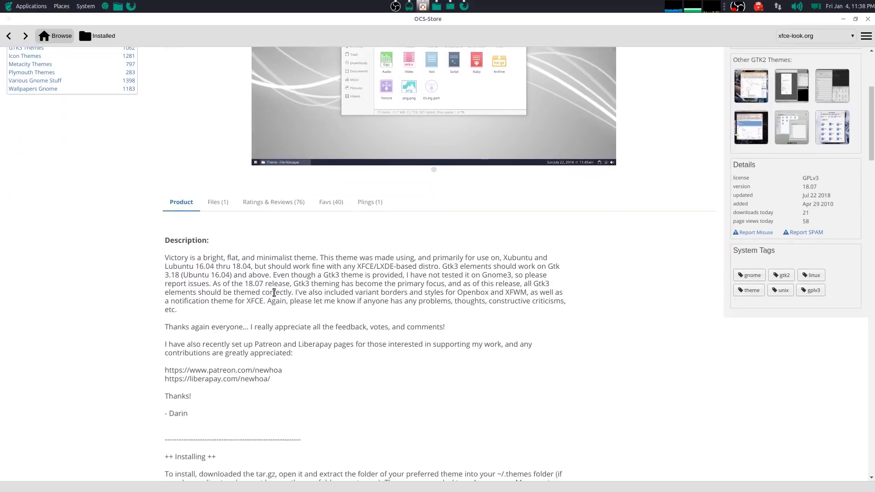
# - Read through the Victory Gtk Theme description, highlighting passages such as the Liberapay link
pyautogui.moveTo(234, 343); pyautogui.dragTo(358, 343)
pyautogui.scroll(-3, 299, 345)
pyautogui.scroll(2, 275, 346)
pyautogui.click(256, 357)
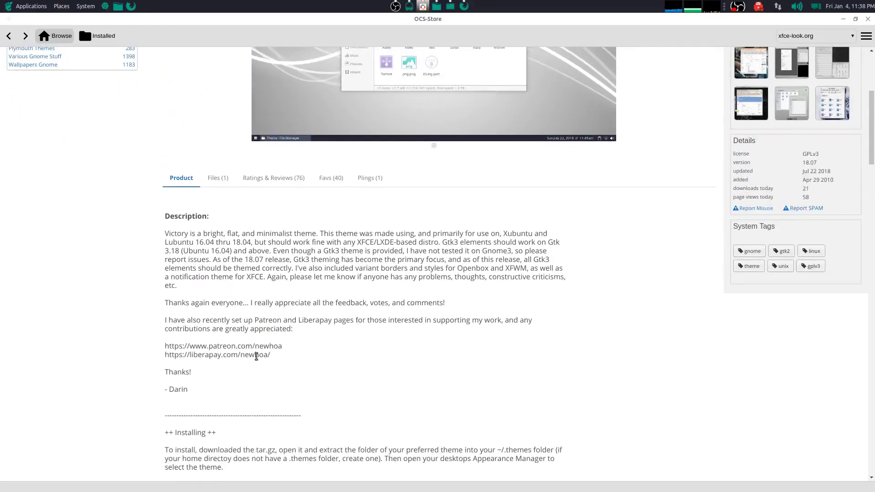
pyautogui.moveTo(288, 373); pyautogui.dragTo(177, 285)
pyautogui.click(170, 215)
pyautogui.scroll(1, 131, 303)
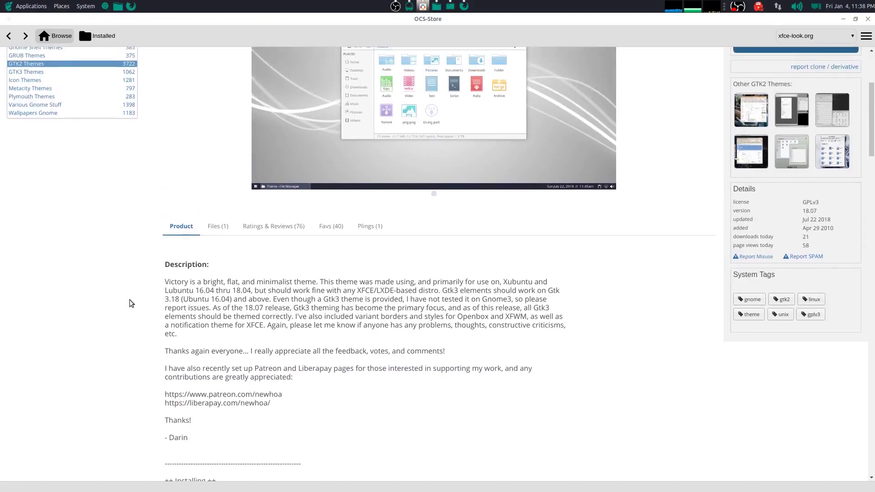
pyautogui.keyDown('shift'); pyautogui.click(163, 390); pyautogui.keyUp('shift')
pyautogui.moveTo(287, 412); pyautogui.dragTo(160, 402)
pyautogui.hotkey('ctrl', 'a')
pyautogui.click(155, 405)
# - Install victory-gtk-theme-18.07.tar.gz from the Victory theme's Files tab, continuing past the supporter prompt
pyautogui.click(212, 233)
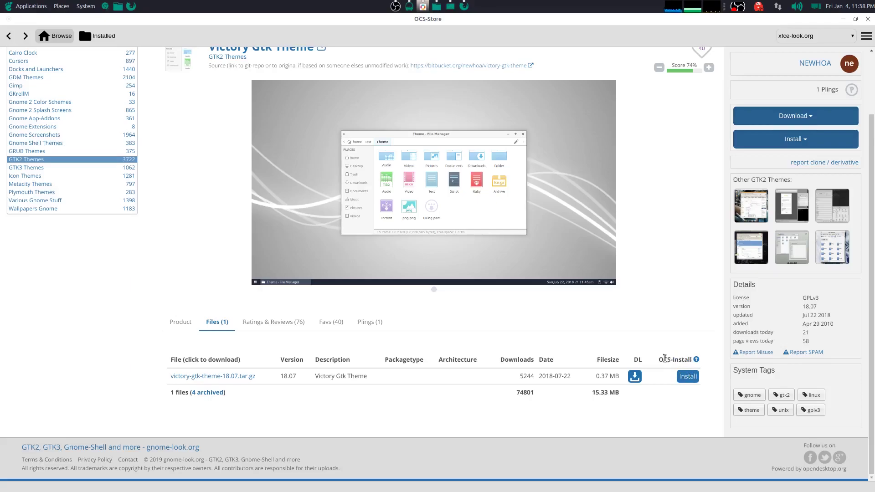
pyautogui.moveTo(658, 363); pyautogui.dragTo(689, 361)
pyautogui.click(687, 376)
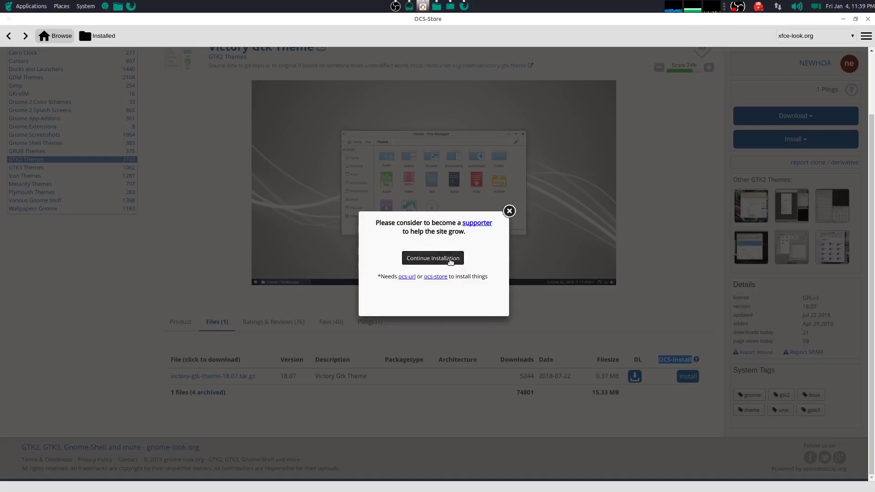
pyautogui.click(451, 259)
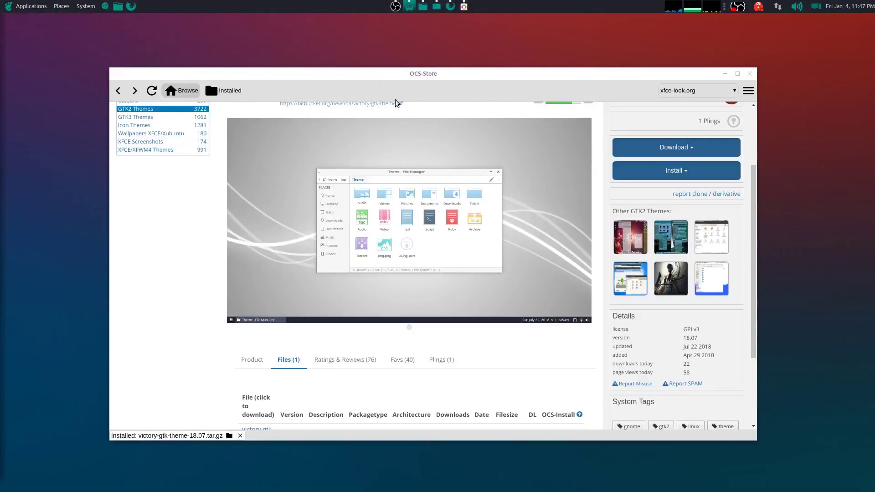
# - Scroll around the Victory theme page and maximize the OCS-Store window
pyautogui.scroll(3, 337, 250)
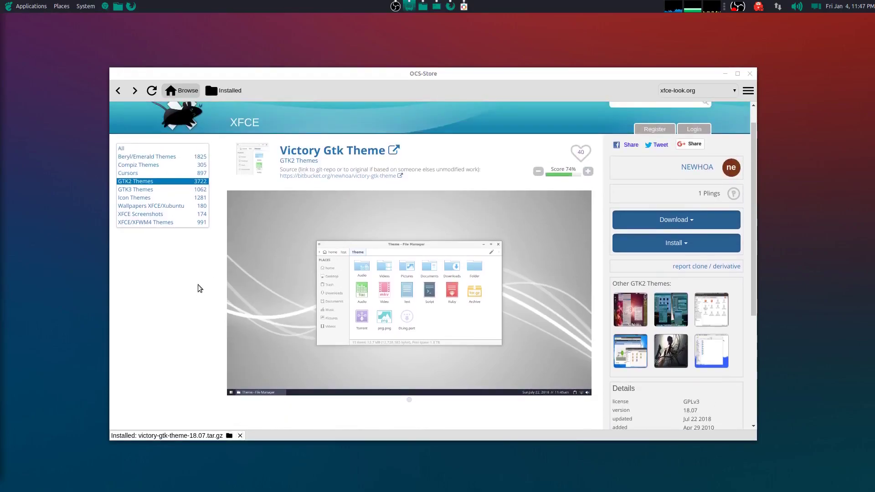
pyautogui.scroll(1, 192, 232)
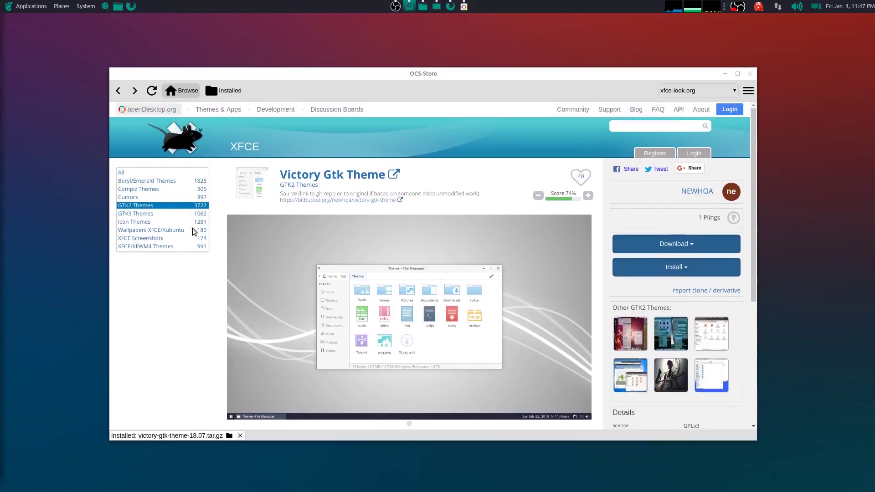
pyautogui.scroll(-2, 193, 230)
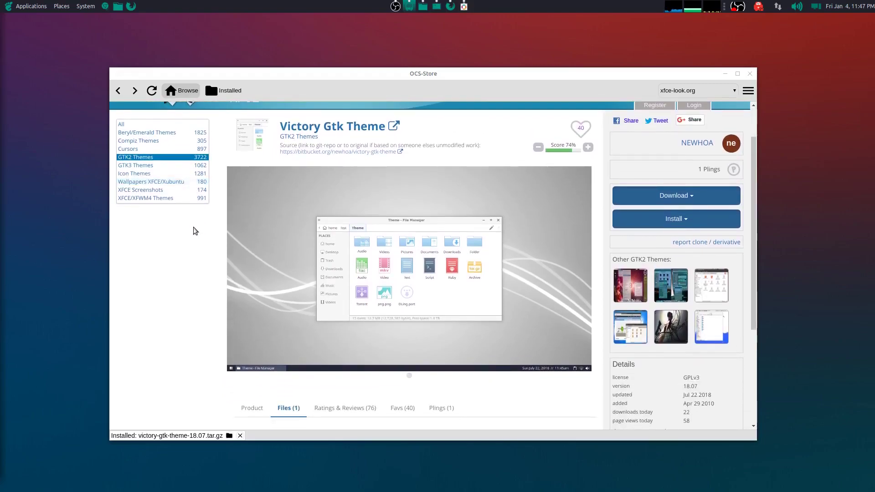
pyautogui.scroll(-3, 179, 274)
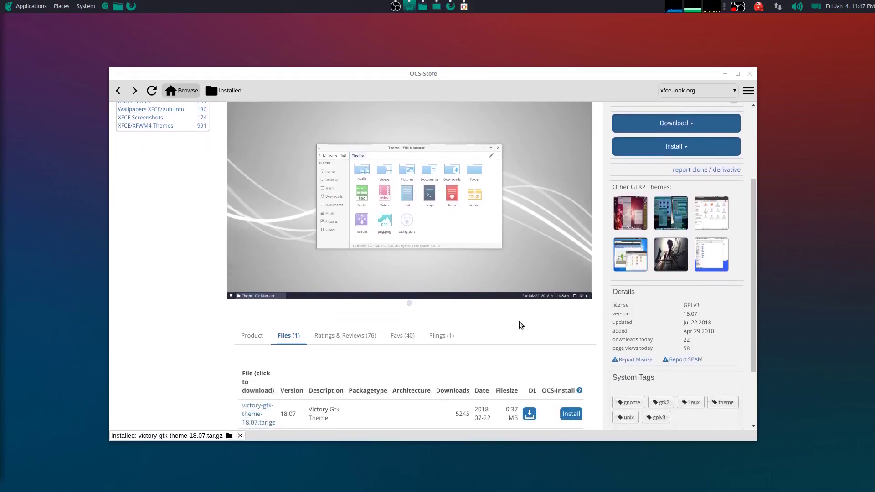
pyautogui.scroll(-3, 519, 324)
pyautogui.scroll(-1, 519, 324)
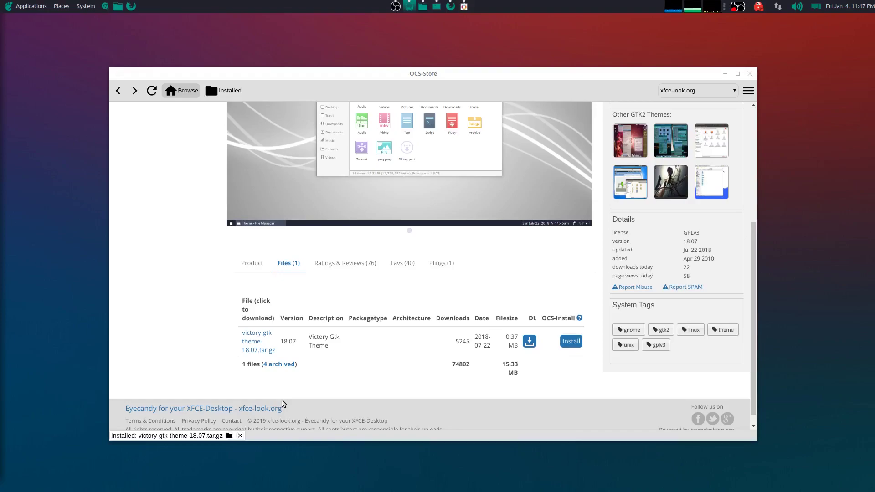
pyautogui.scroll(3, 410, 401)
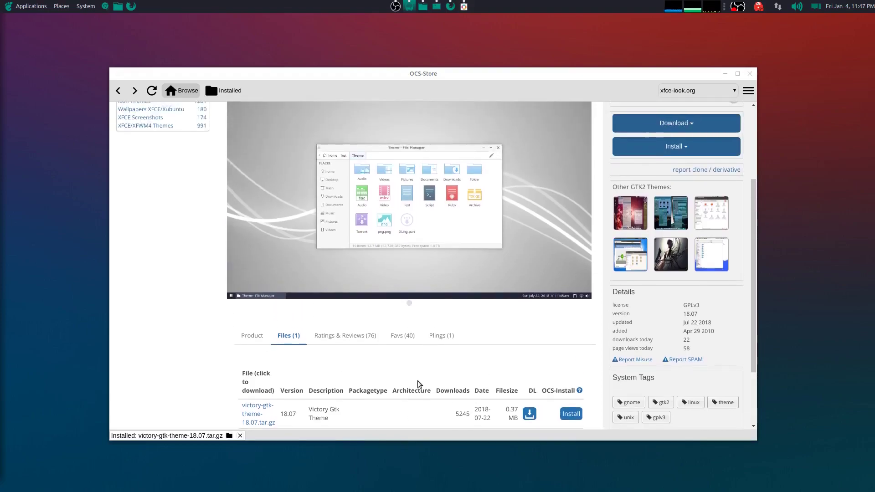
pyautogui.scroll(-3, 410, 362)
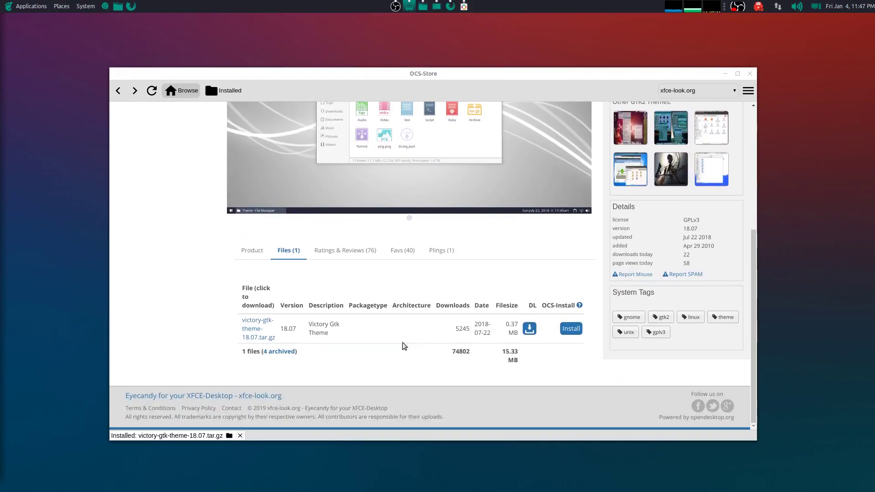
pyautogui.doubleClick(432, 78)
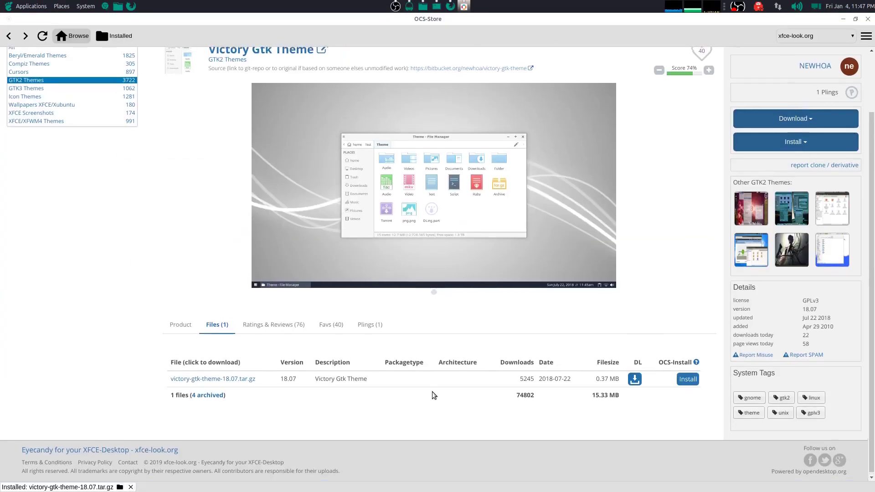
pyautogui.scroll(1, 482, 358)
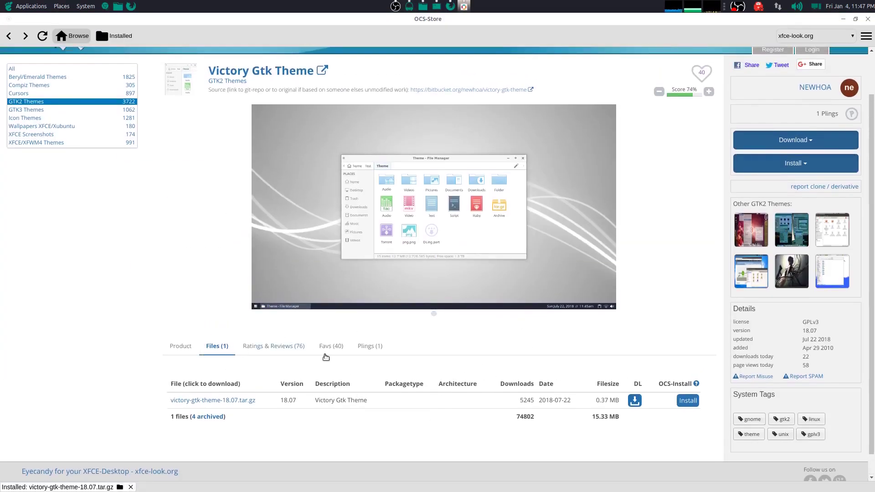
# - Install victory-gtk-theme-18.07.tar.gz a second time, confirming with OK
pyautogui.moveTo(660, 386); pyautogui.dragTo(693, 382)
pyautogui.click(688, 401)
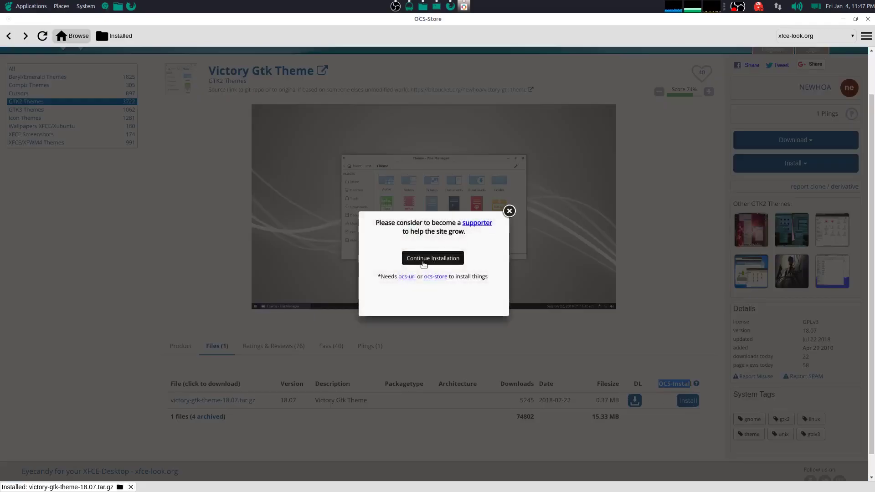
pyautogui.click(431, 264)
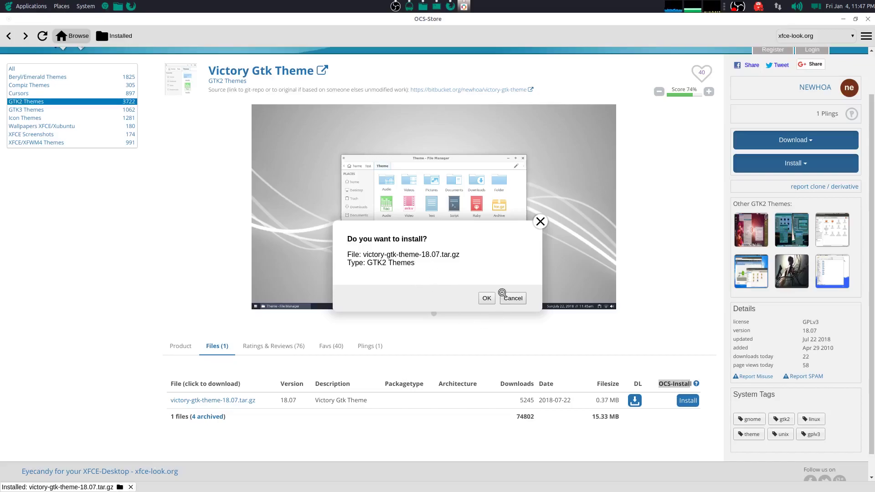
pyautogui.click(484, 302)
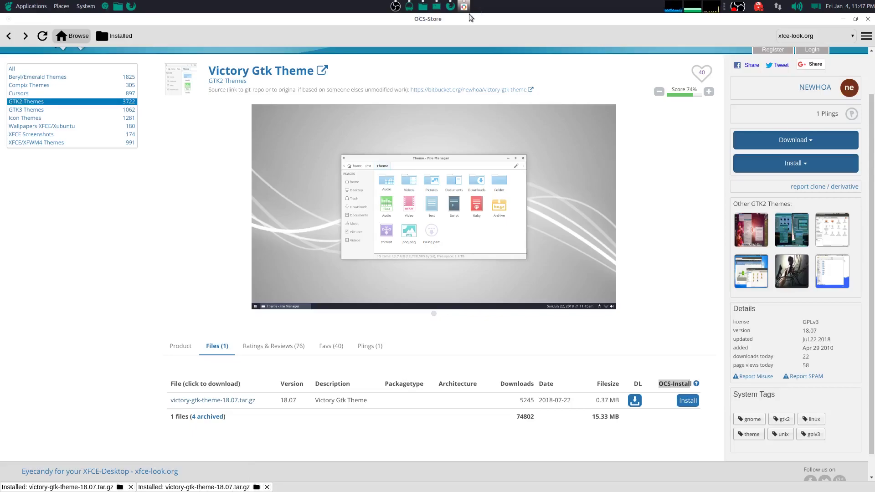
# - Restore the store window, start a direct download of victory-gtk-theme-18.07.tar.gz, then cancel saving it
pyautogui.doubleClick(431, 23)
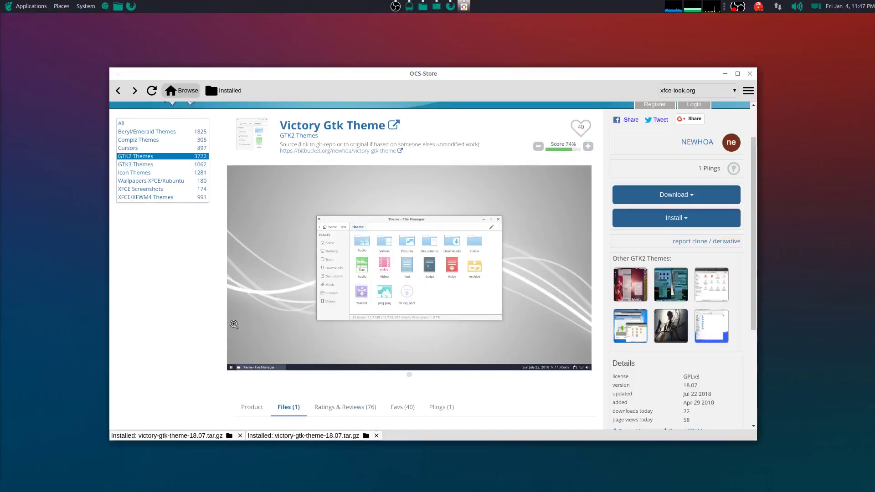
pyautogui.scroll(-5, 231, 321)
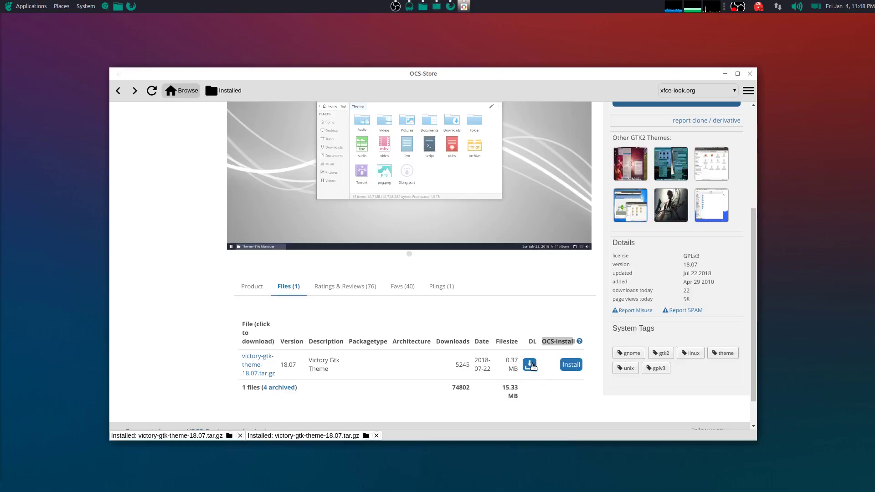
pyautogui.click(529, 365)
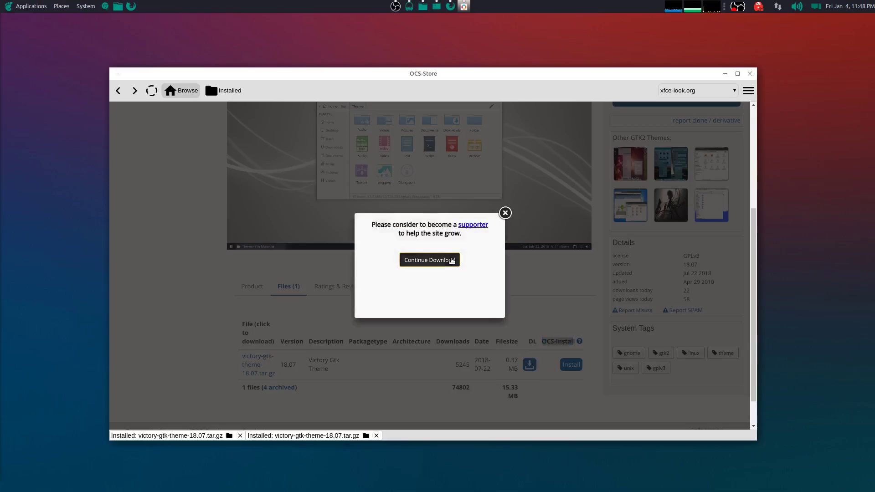
pyautogui.click(452, 261)
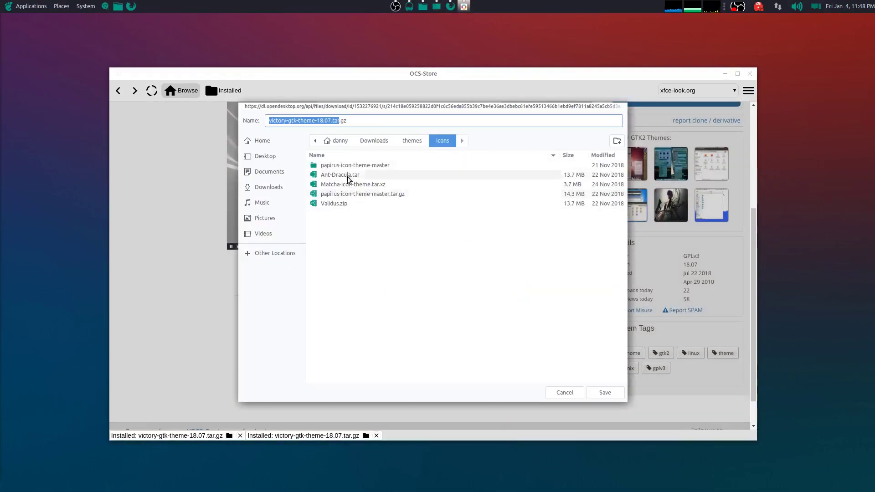
pyautogui.press('Return')
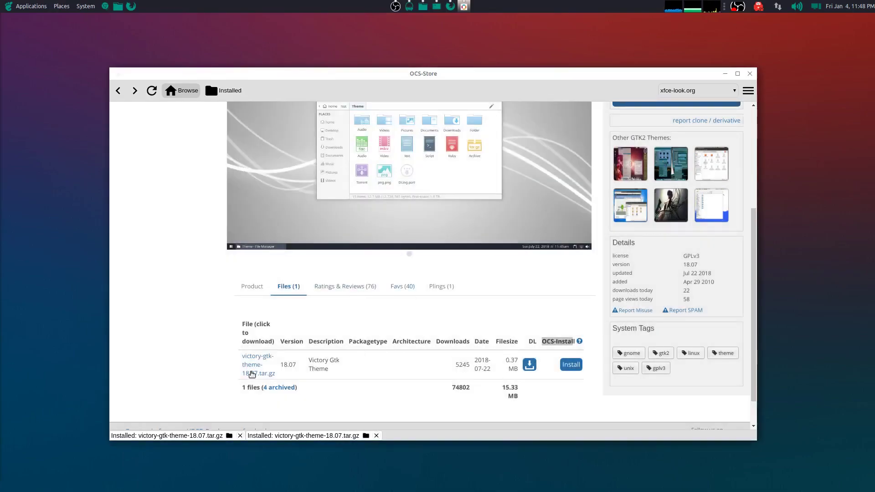
# - Maximize the store and read the Victory theme's Product description with its version 18.07 details
pyautogui.scroll(3, 342, 268)
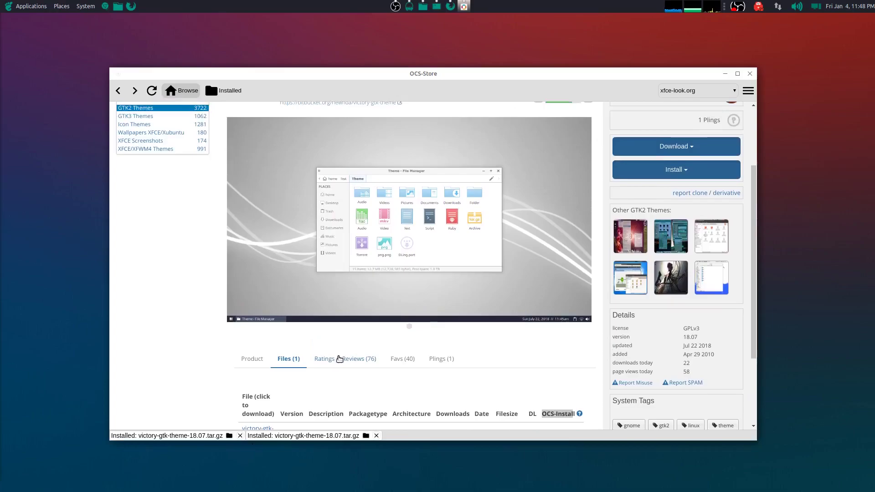
pyautogui.doubleClick(486, 73)
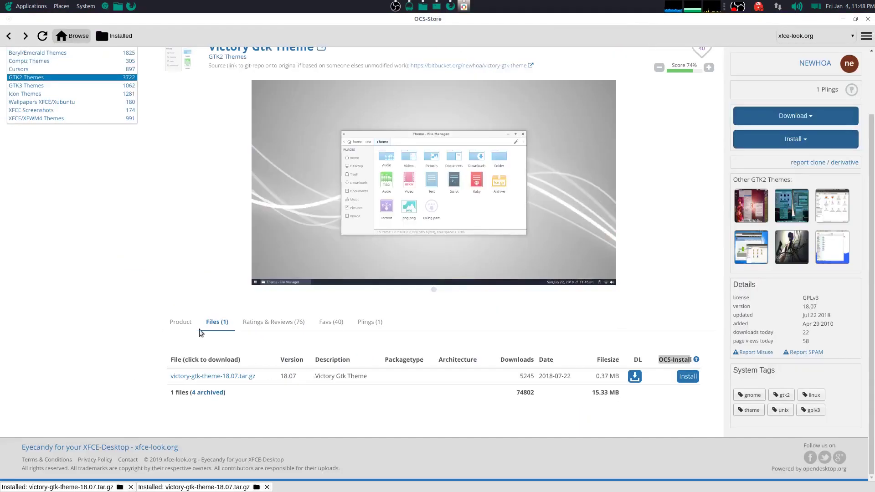
pyautogui.click(181, 321)
pyautogui.scroll(-5, 186, 328)
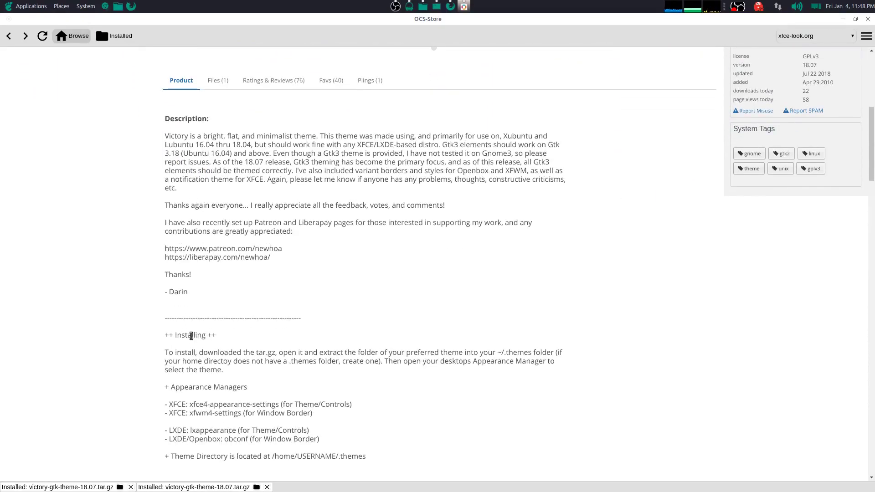
pyautogui.scroll(-3, 191, 336)
pyautogui.scroll(2, 191, 336)
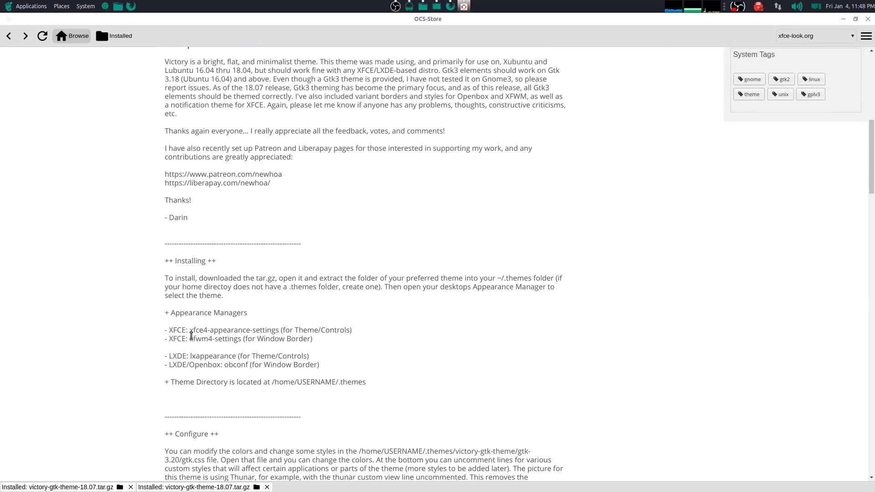
pyautogui.scroll(8, 191, 336)
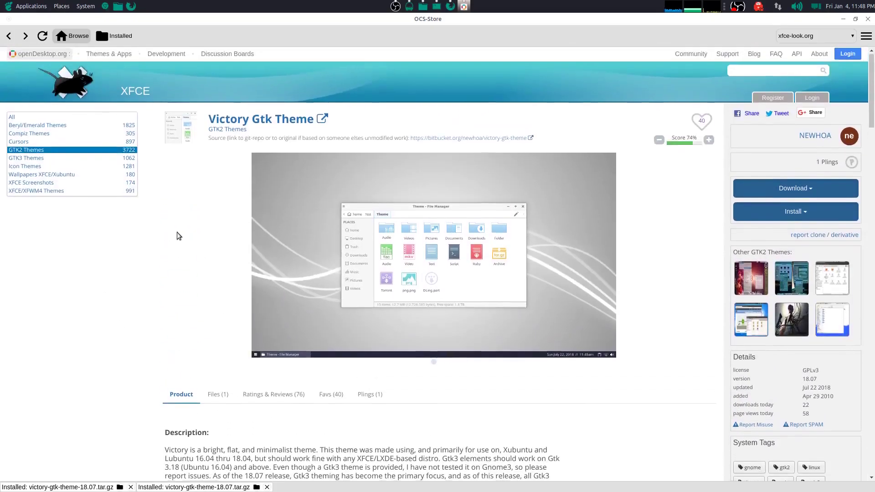
# - Restore the store to floating size, move it left and down, and dismiss the categories dropdown
pyautogui.doubleClick(392, 18)
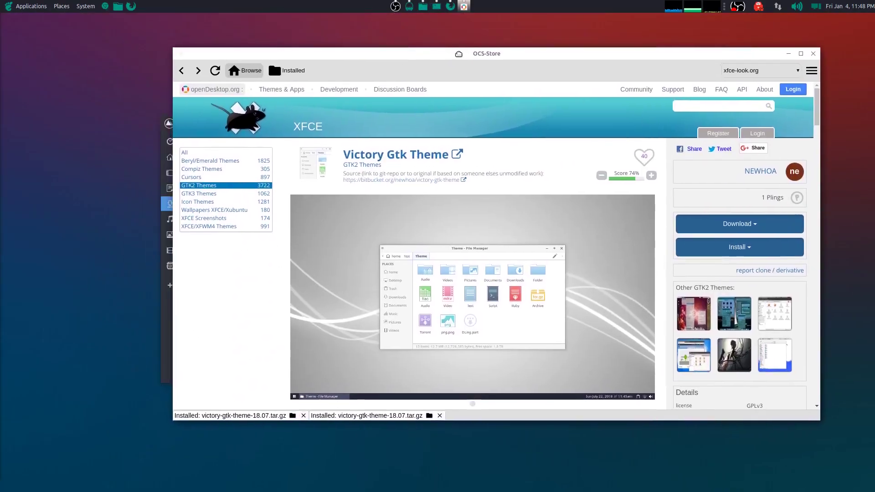
pyautogui.moveTo(460, 55); pyautogui.dragTo(398, 68)
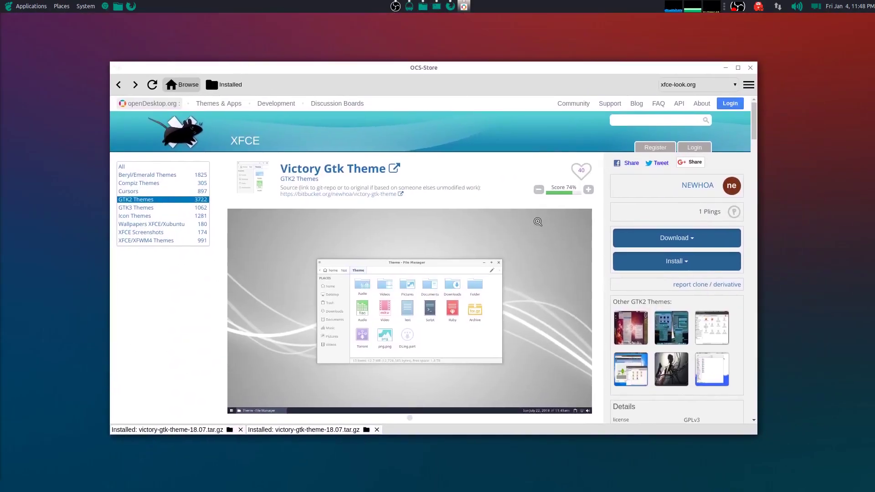
pyautogui.moveTo(345, 69); pyautogui.dragTo(346, 69)
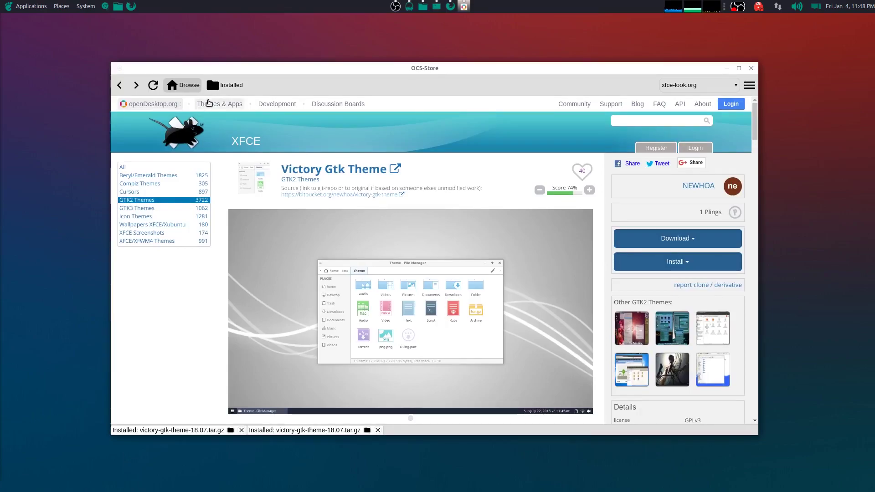
pyautogui.moveTo(221, 112)
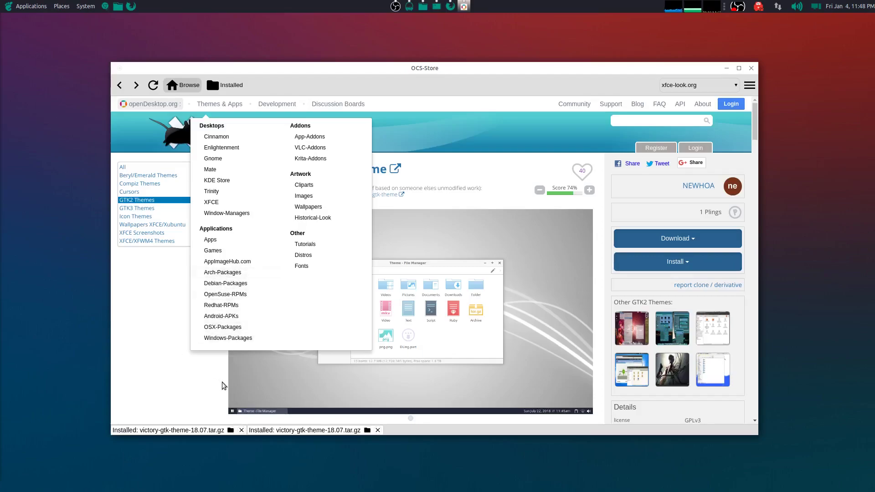
pyautogui.click(167, 408)
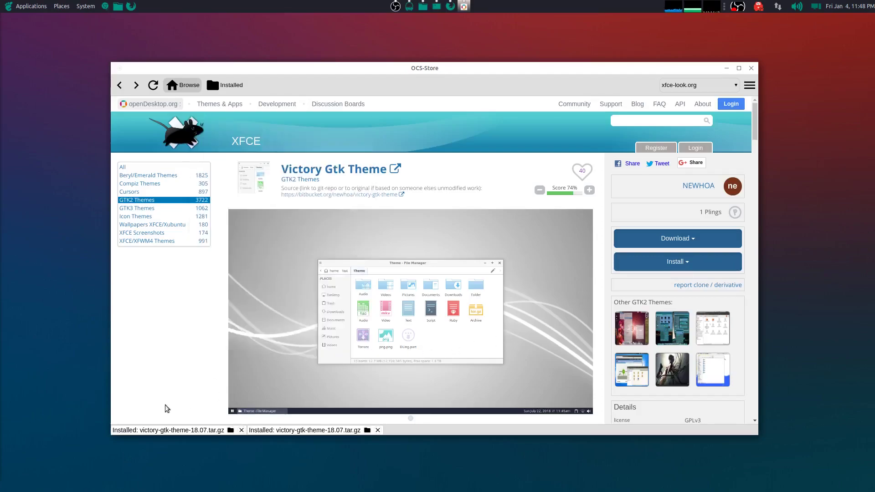
pyautogui.scroll(-3, 471, 257)
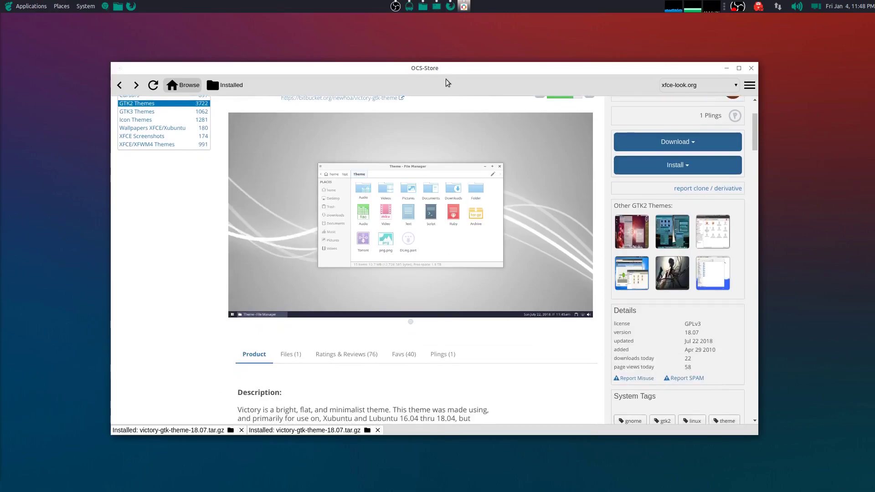
# - Minimize OCS-Store, close the Downloads folder window, and show the System > Administration tools
pyautogui.click(726, 69)
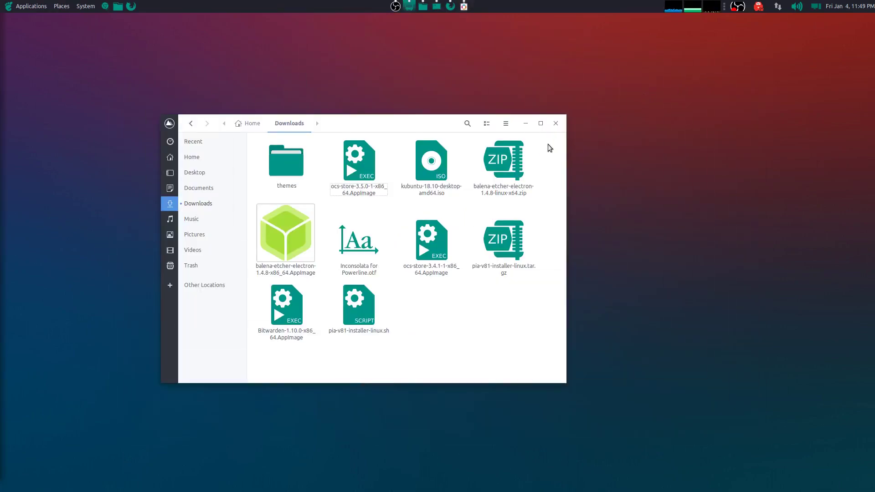
pyautogui.click(555, 123)
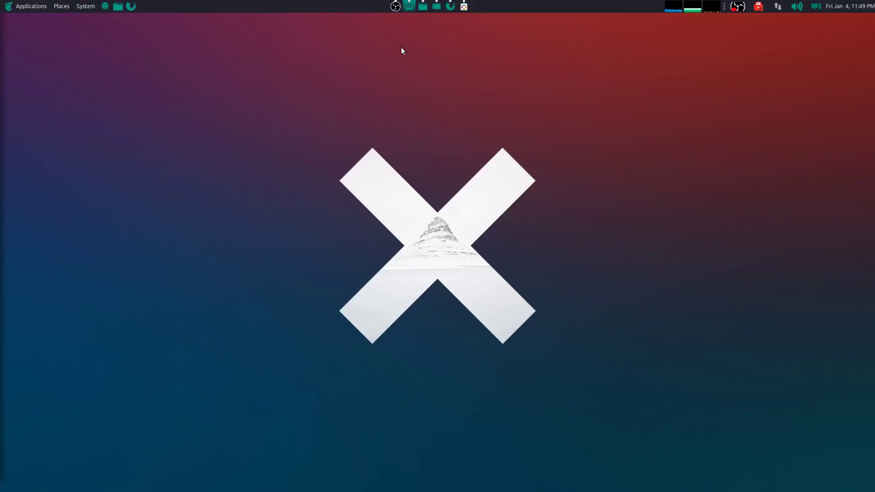
pyautogui.click(41, 6)
pyautogui.moveTo(80, 11)
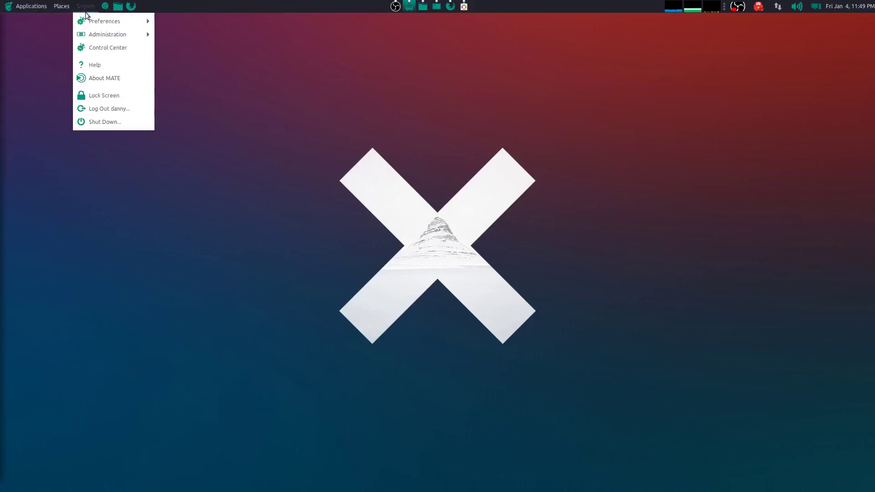
pyautogui.moveTo(94, 36)
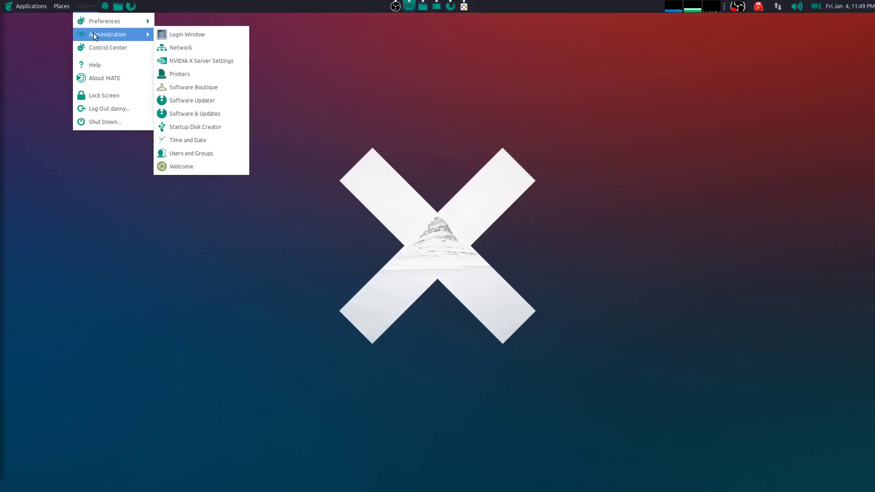
pyautogui.moveTo(138, 37)
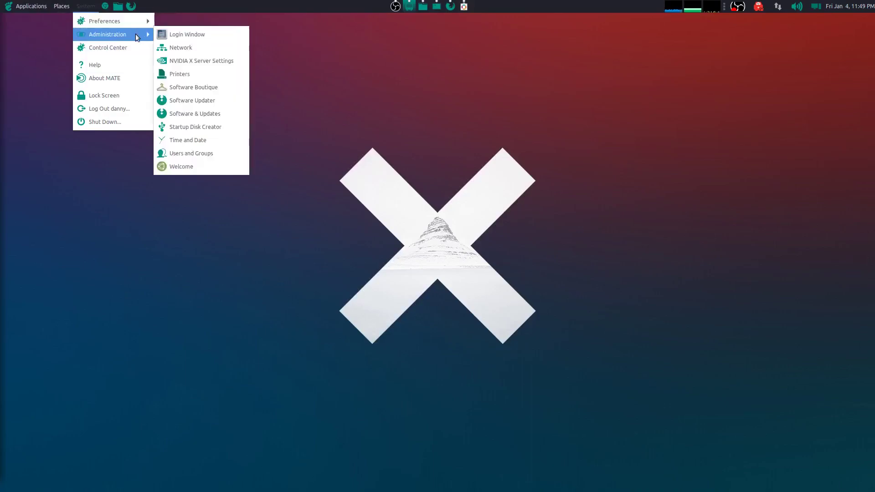